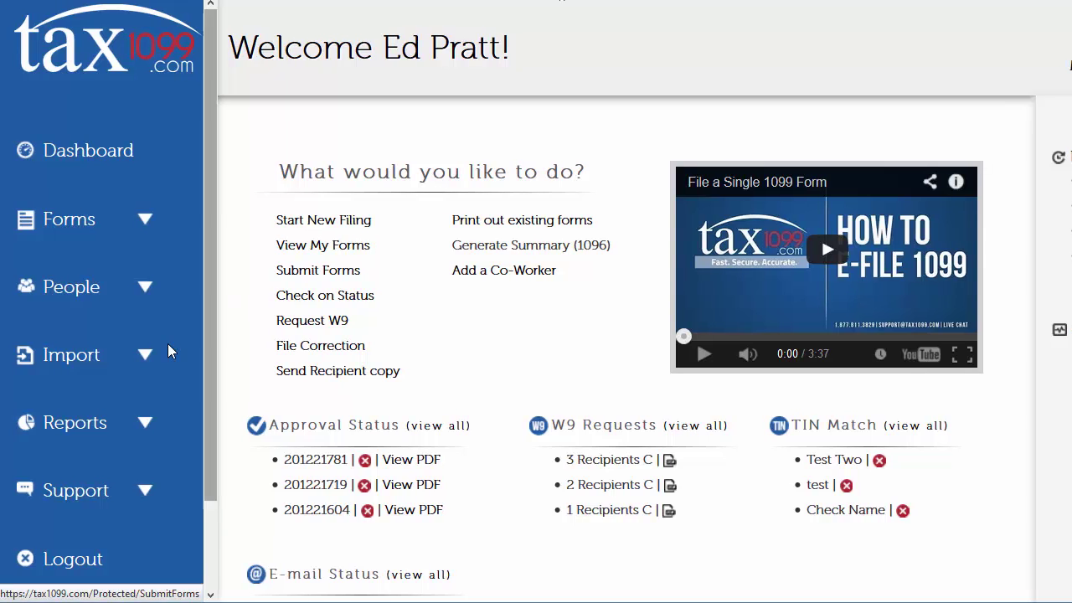
Start a Bill.com quick import from the sidebar's Import list.
{"action": "left_click", "coordinate": [146, 357]}
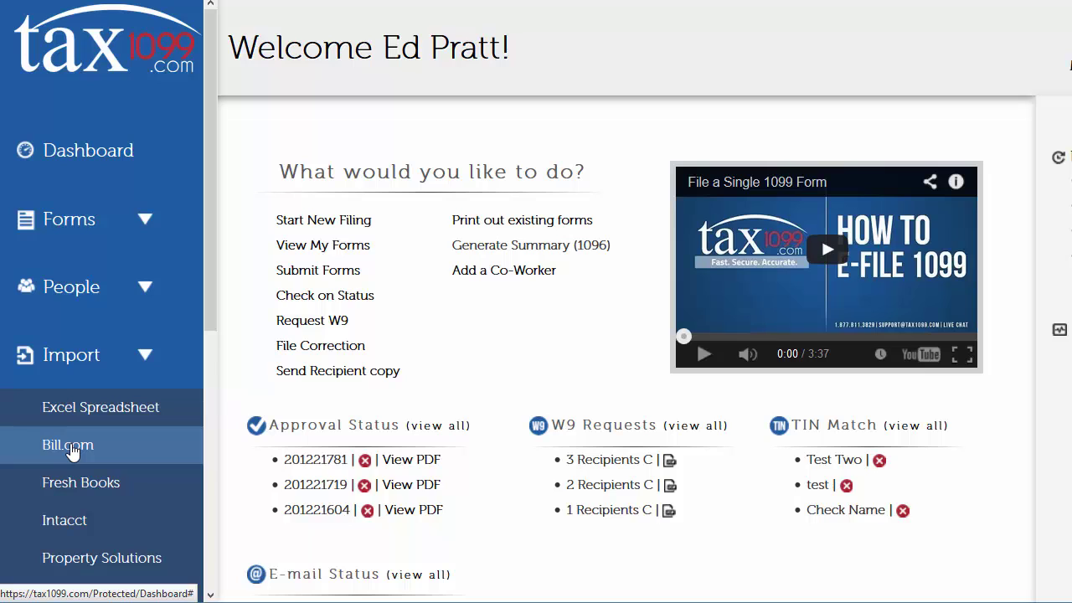
{"action": "left_click", "coordinate": [72, 451]}
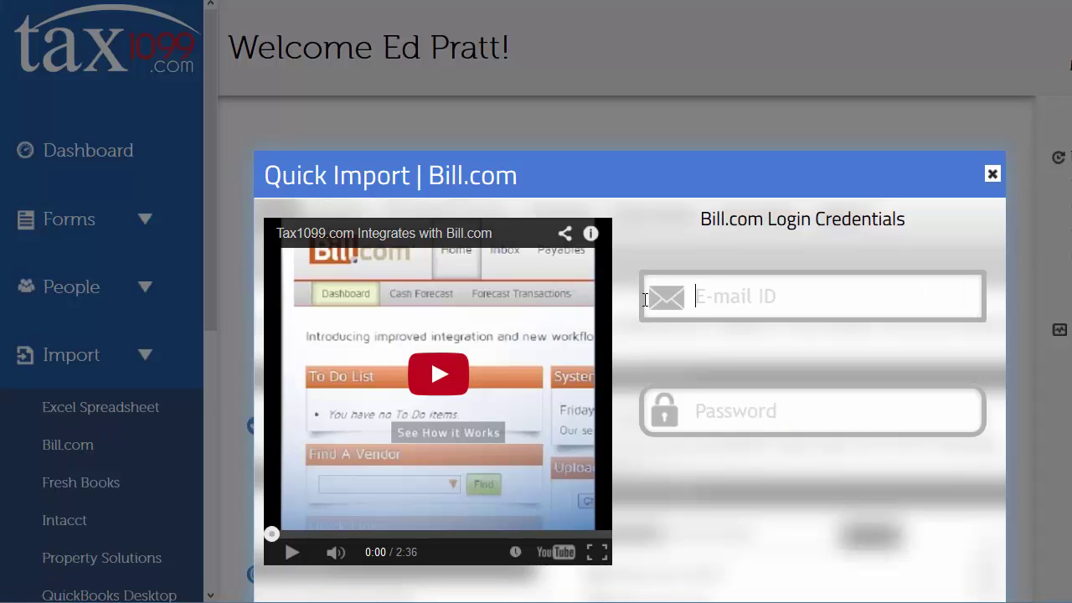
Log in to Bill.com using the saved e-mail suggestion and the account password.
{"action": "type", "text": "e"}
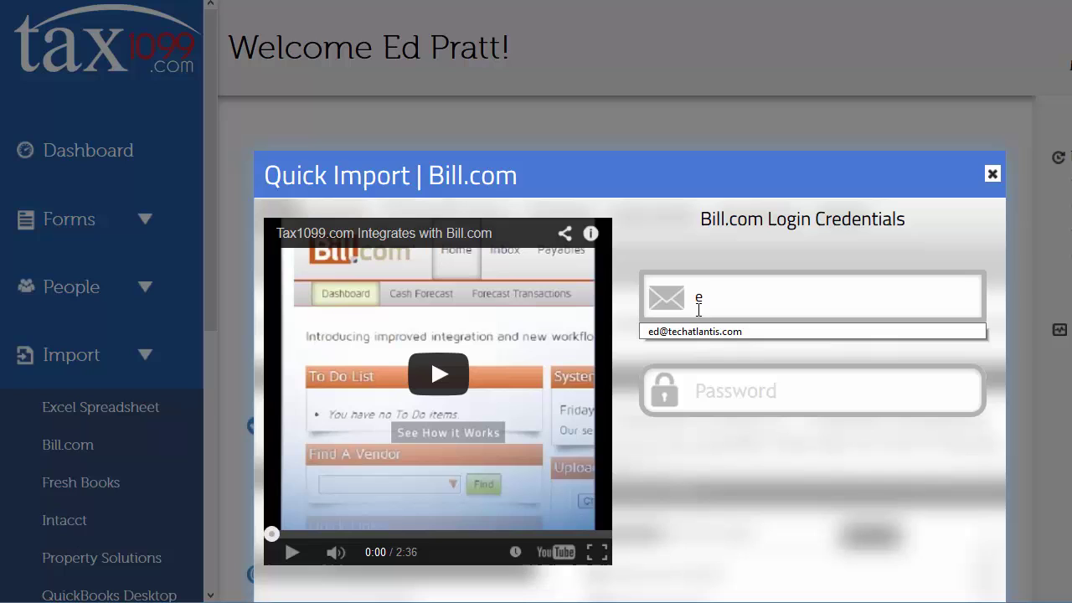
{"action": "left_click", "coordinate": [703, 331]}
{"action": "left_click", "coordinate": [745, 399]}
{"action": "type", "text": "•"}
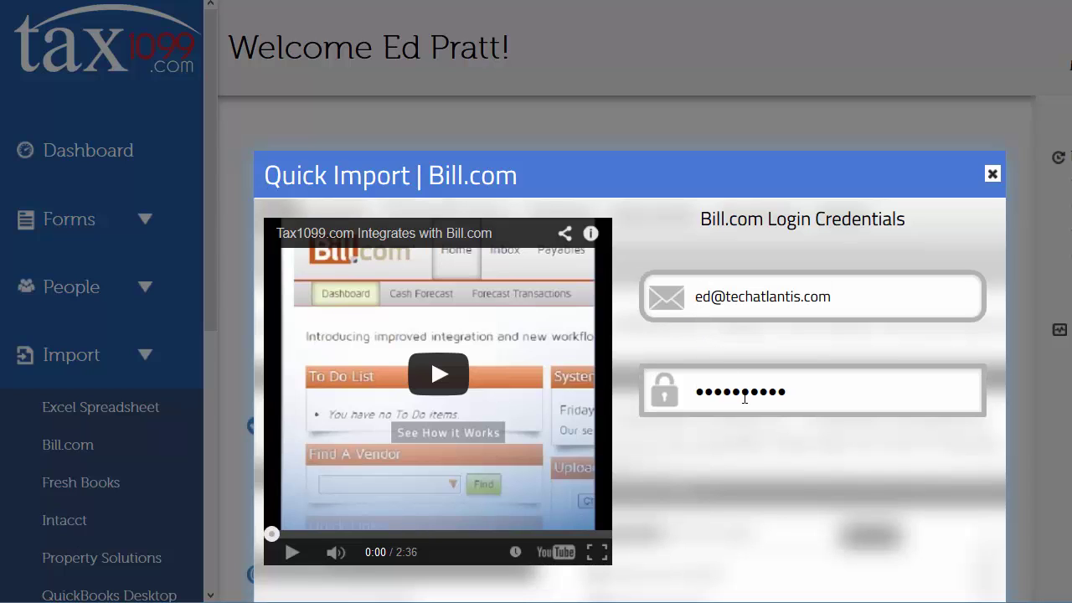
{"action": "scroll", "coordinate": [745, 393], "scroll_direction": "down", "scroll_amount": 1}
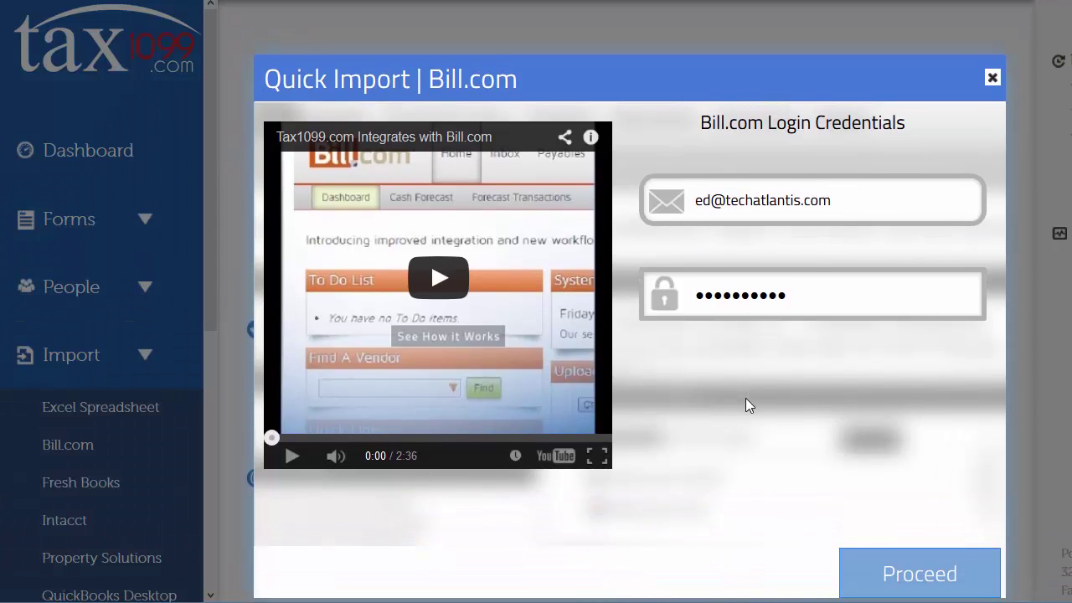
{"action": "left_click", "coordinate": [909, 571]}
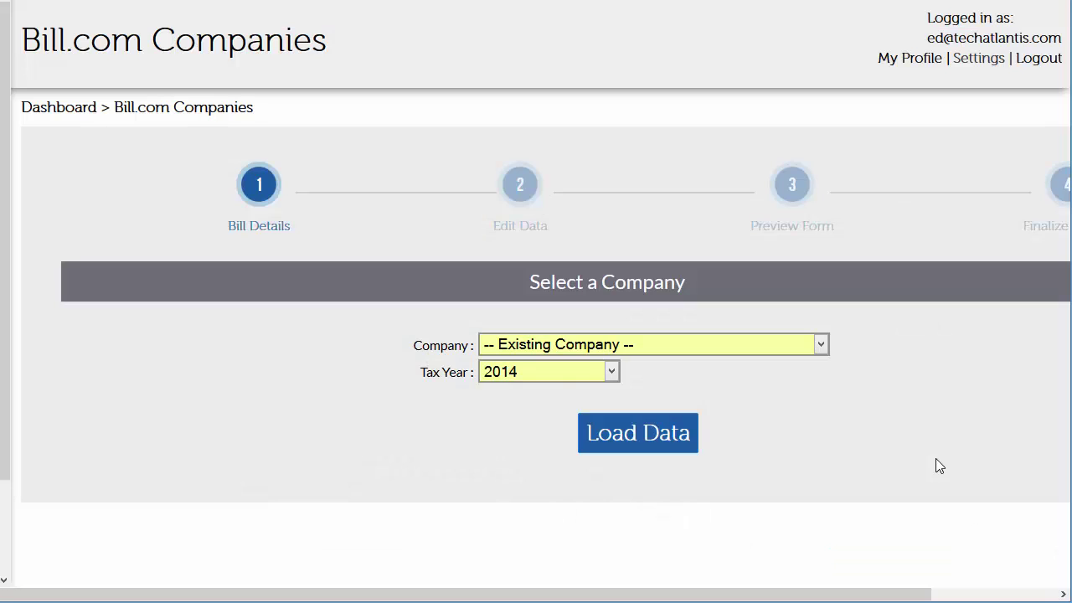
Load Bill.com data for company TechAtlantis with Tax Year kept at 2014.
{"action": "left_click", "coordinate": [821, 345]}
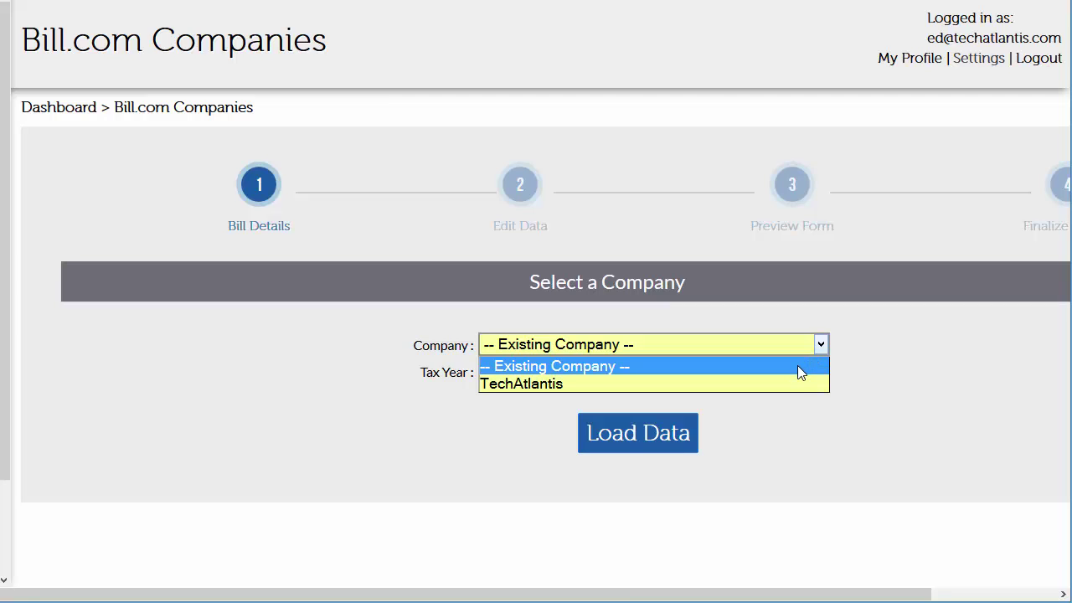
{"action": "left_click", "coordinate": [796, 383]}
{"action": "left_click", "coordinate": [612, 373]}
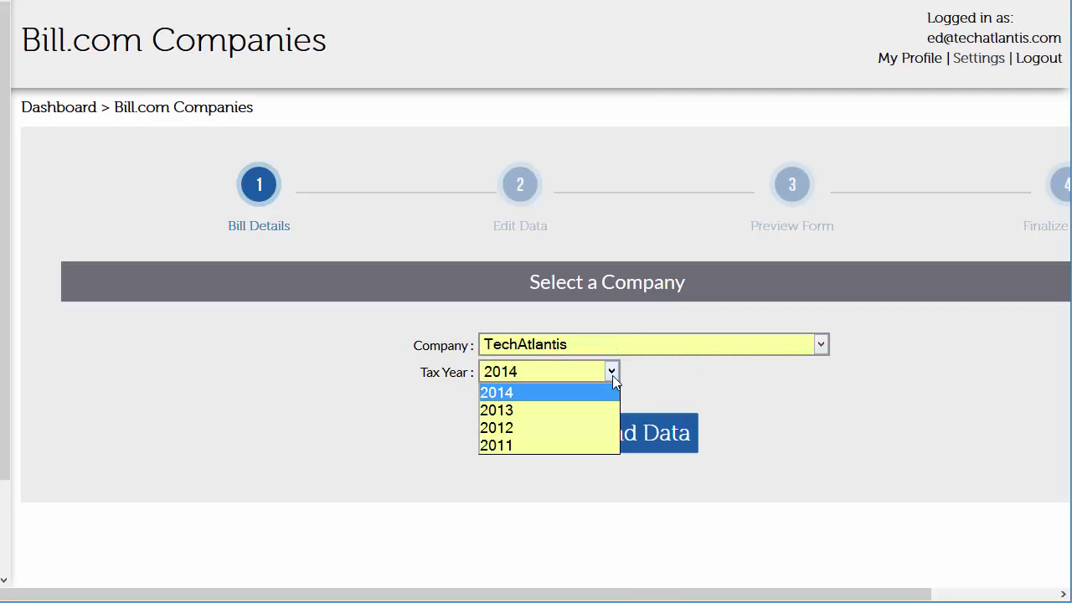
{"action": "left_click", "coordinate": [612, 375]}
{"action": "left_click", "coordinate": [612, 375]}
{"action": "left_click", "coordinate": [614, 378]}
{"action": "left_click", "coordinate": [628, 434]}
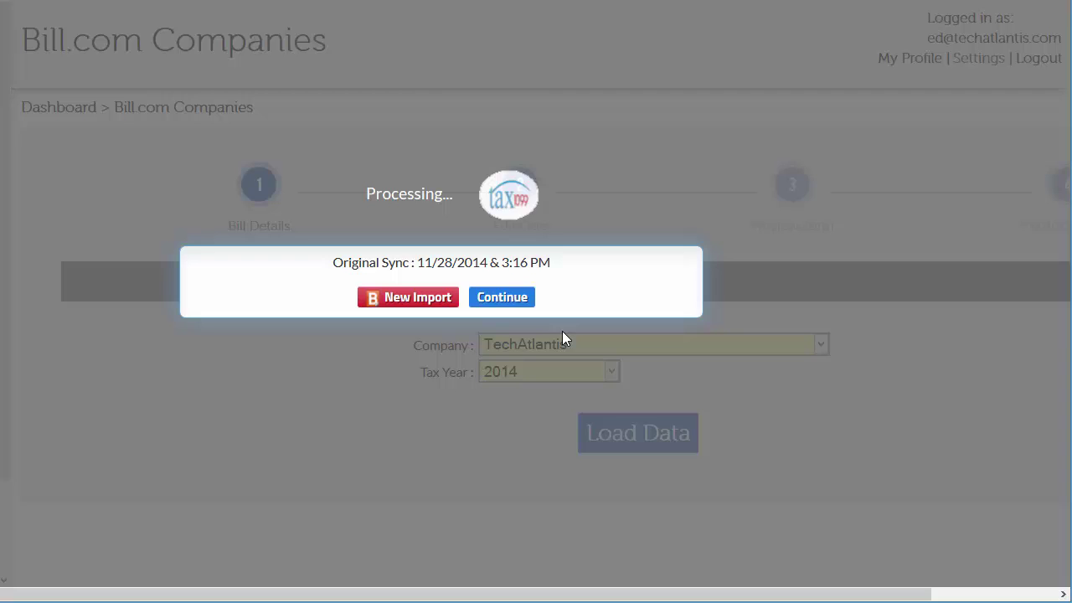
Continue past the Original Sync 11/28/2014 notice to the Form 1099-MISC Edit Data step.
{"action": "left_click", "coordinate": [429, 305]}
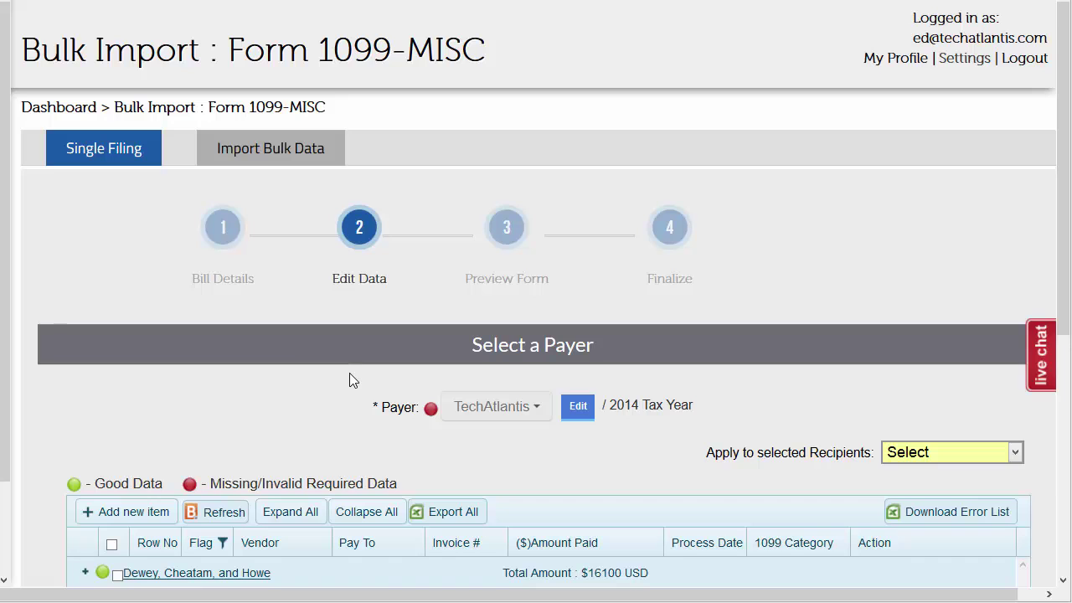
Paste the EIN into the TechAtlantis payer record and update it.
{"action": "scroll", "coordinate": [350, 373], "scroll_direction": "down", "scroll_amount": 2}
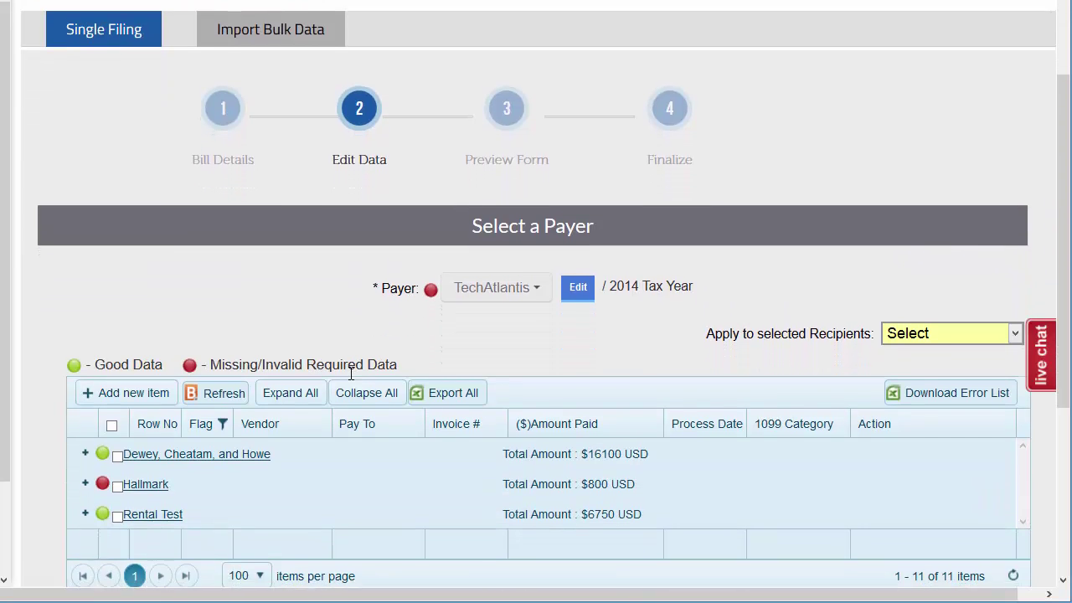
{"action": "scroll", "coordinate": [349, 373], "scroll_direction": "down", "scroll_amount": 1}
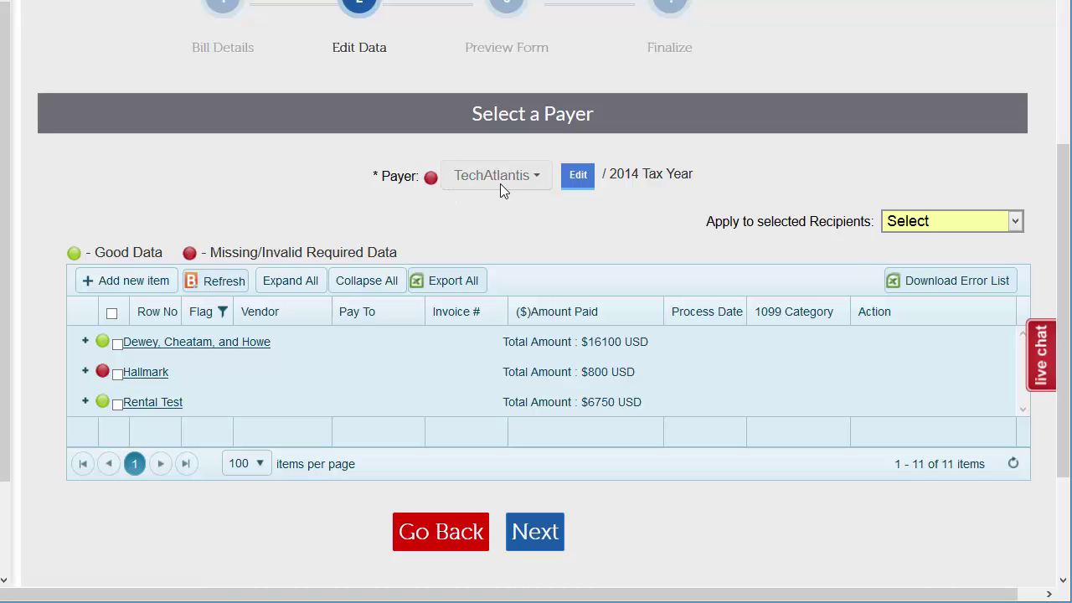
{"action": "left_click", "coordinate": [580, 175]}
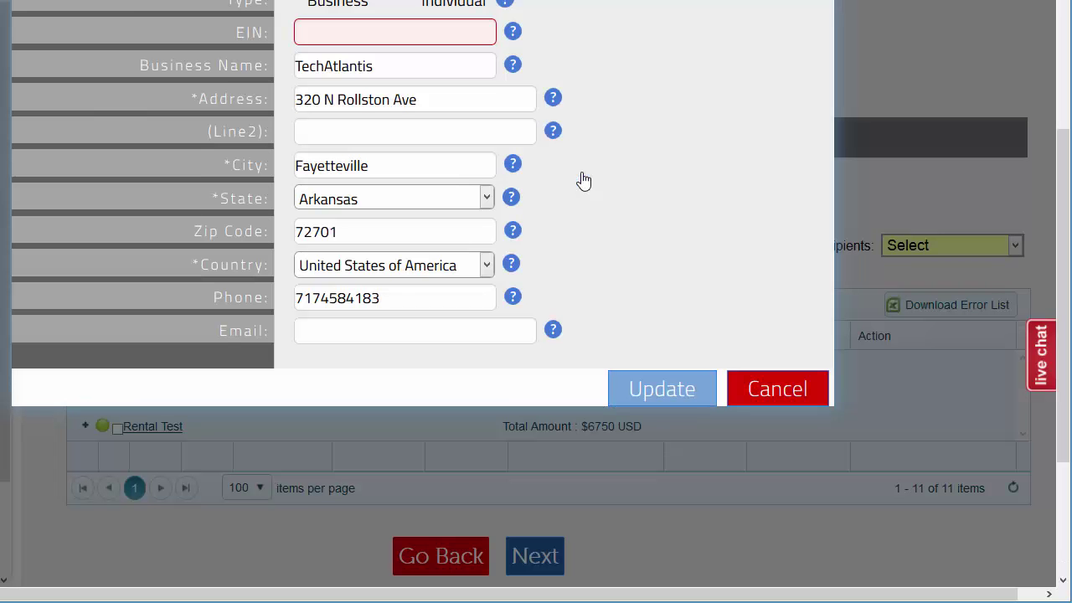
{"action": "scroll", "coordinate": [581, 172], "scroll_direction": "up", "scroll_amount": 1}
{"action": "left_click", "coordinate": [419, 152]}
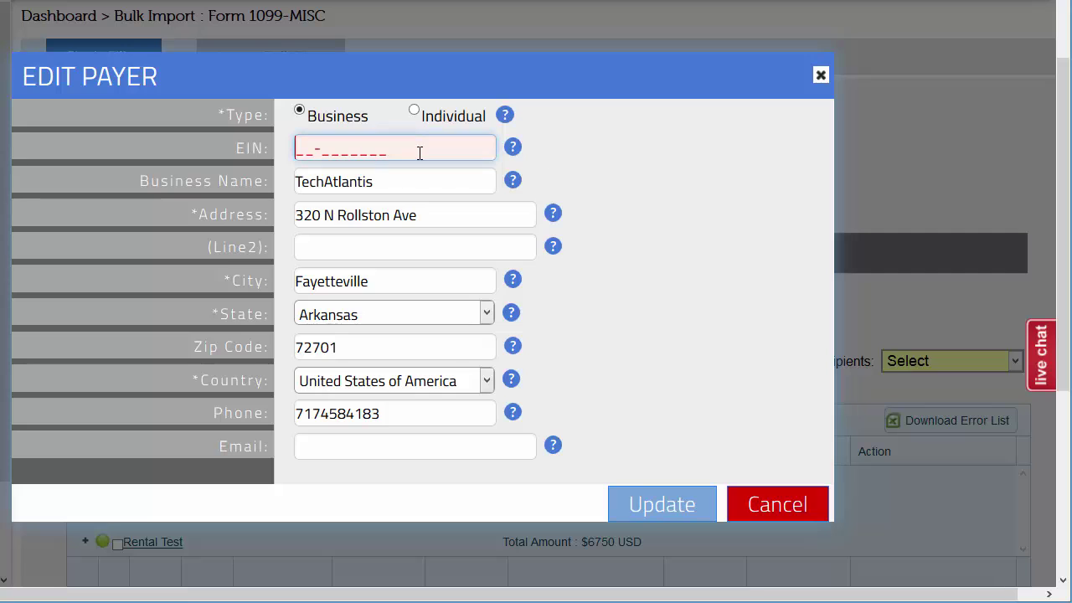
{"action": "left_click", "coordinate": [658, 506]}
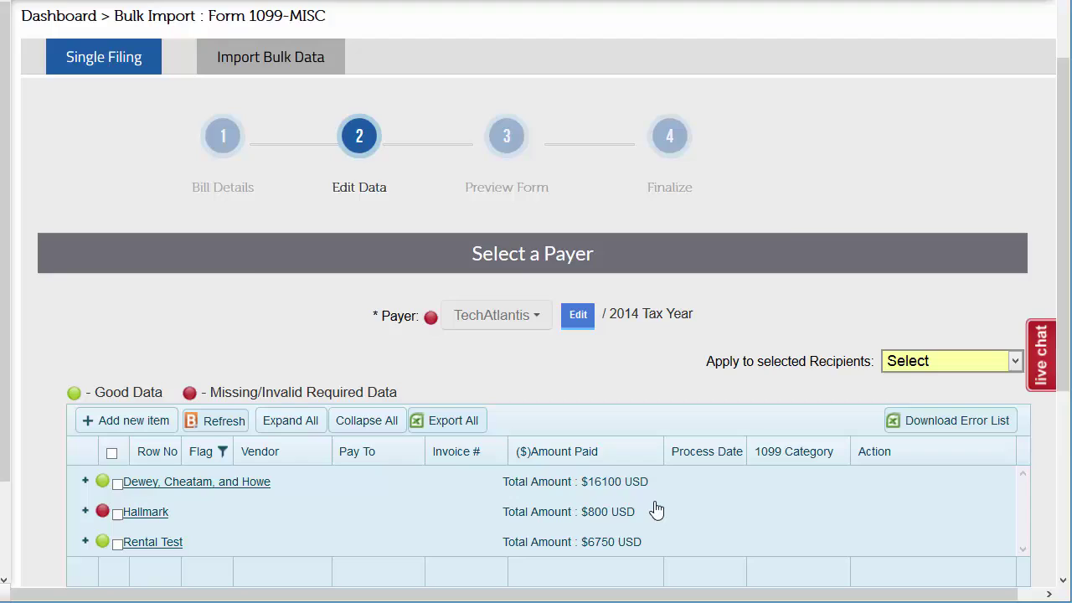
Expand all vendor groups and review the payment rows, noting Hallmark's flagged entries.
{"action": "scroll", "coordinate": [438, 352], "scroll_direction": "down", "scroll_amount": 1}
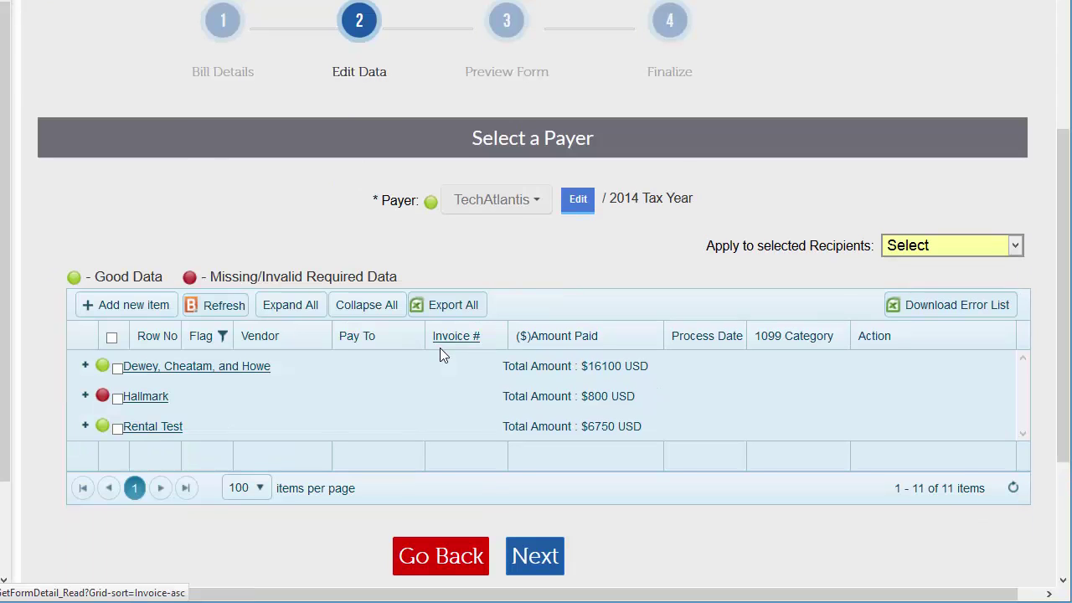
{"action": "left_click", "coordinate": [296, 307]}
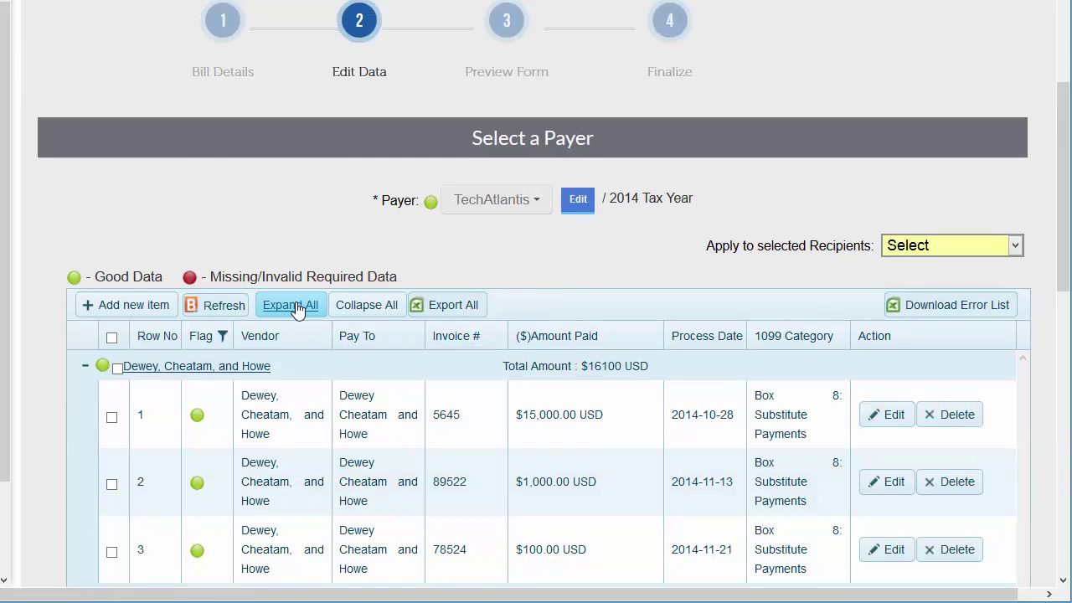
{"action": "scroll", "coordinate": [296, 308], "scroll_direction": "down", "scroll_amount": 3}
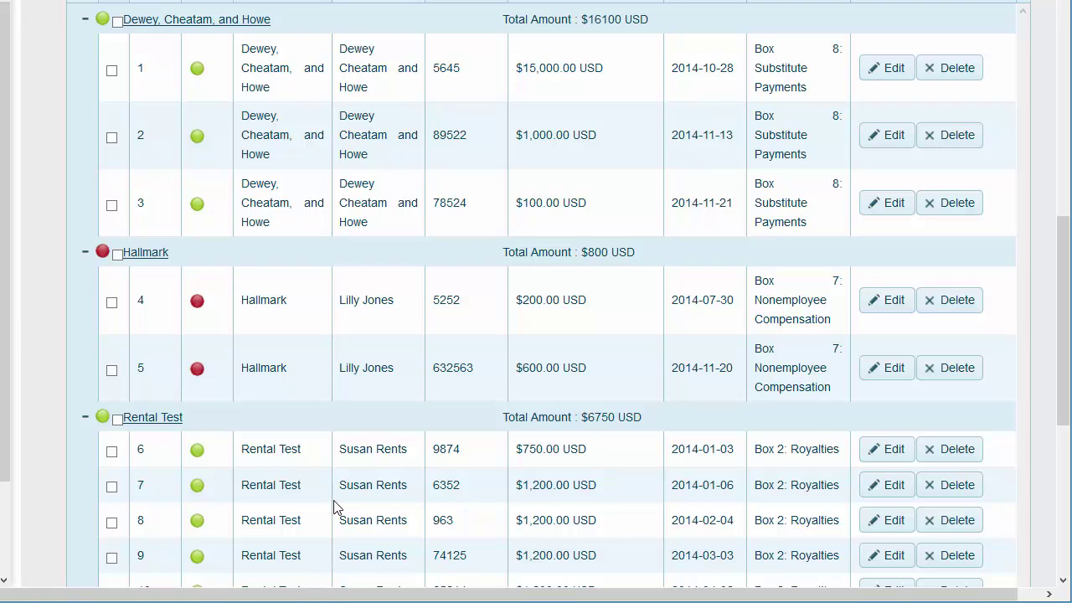
{"action": "scroll", "coordinate": [333, 507], "scroll_direction": "up", "scroll_amount": 3}
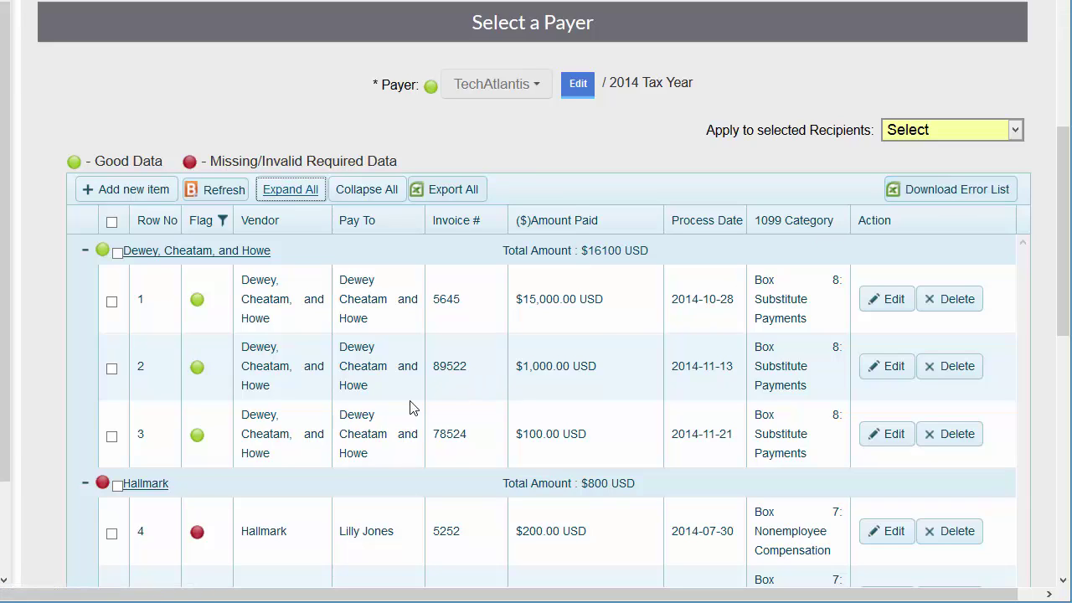
Update Hallmark's payee details so both its rows show good-data flags.
{"action": "left_click", "coordinate": [150, 486]}
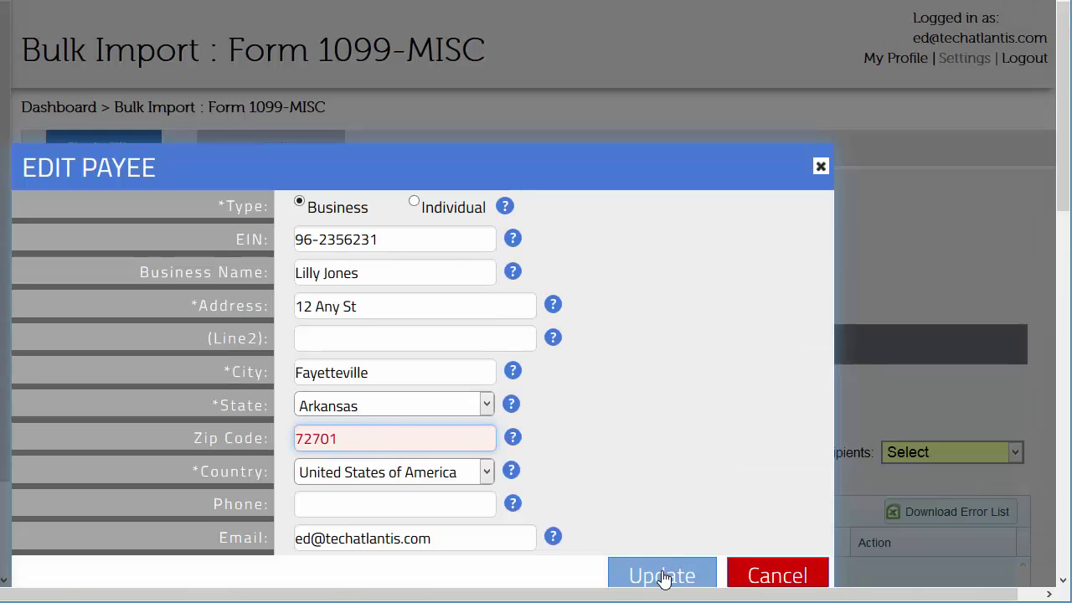
{"action": "left_click", "coordinate": [662, 576]}
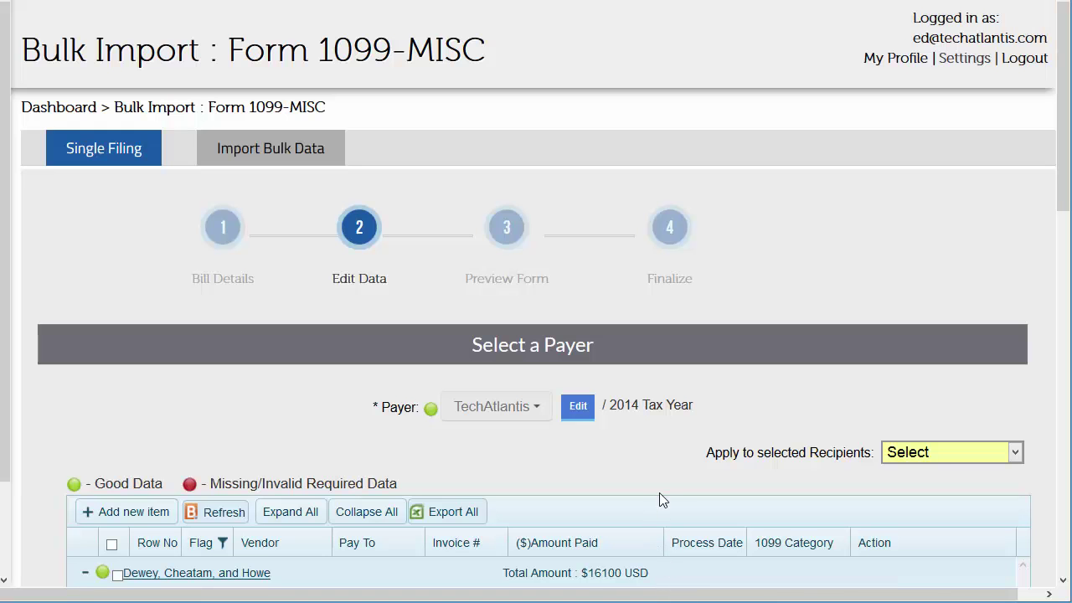
{"action": "scroll", "coordinate": [484, 360], "scroll_direction": "down", "scroll_amount": 2}
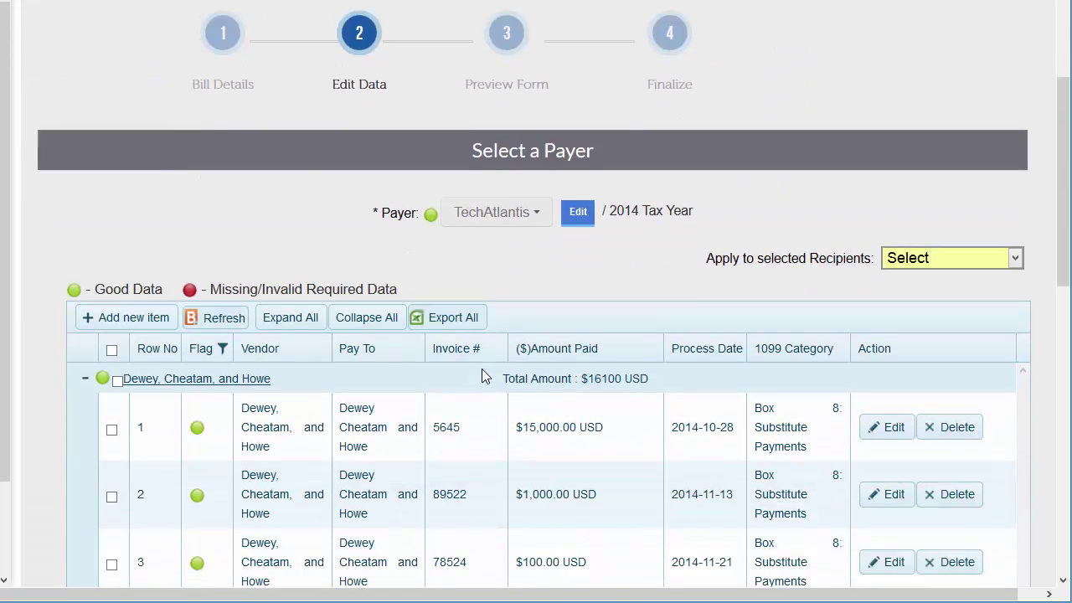
{"action": "scroll", "coordinate": [482, 370], "scroll_direction": "down", "scroll_amount": 3}
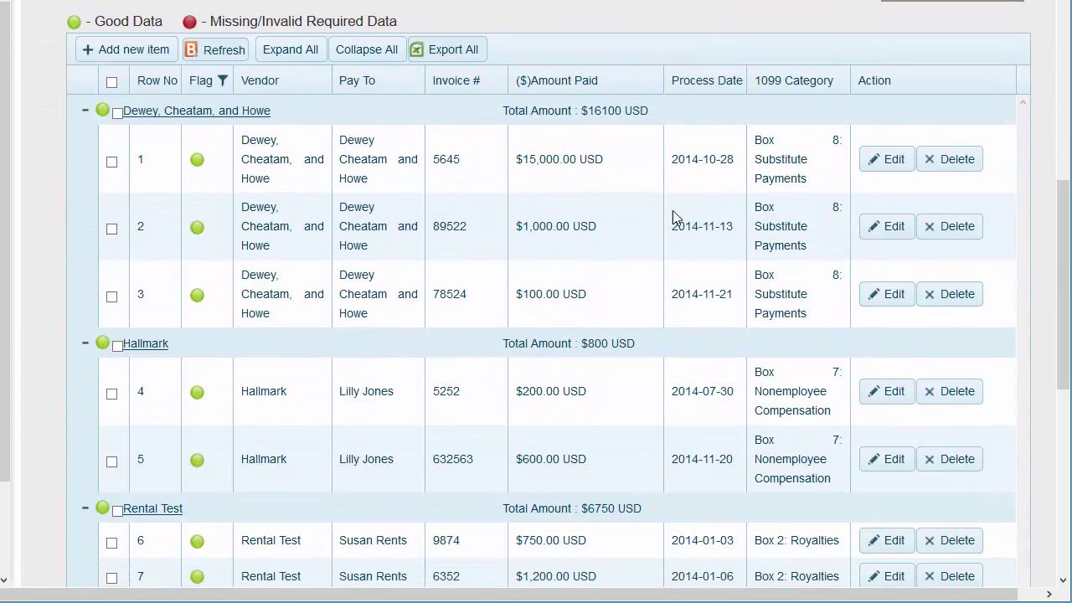
Change Dewey, Cheatam, and Howe invoice 5645 from 15000 to 2000, keeping Box 8.
{"action": "left_click", "coordinate": [880, 160]}
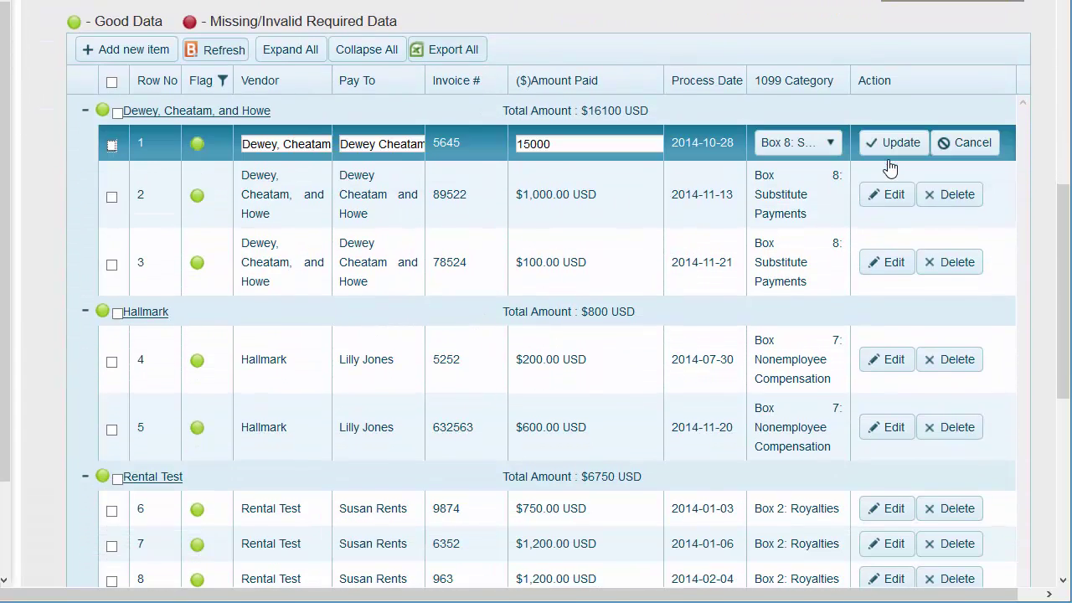
{"action": "left_click", "coordinate": [580, 144]}
{"action": "key", "text": "BackSpace"}
{"action": "key", "text": "BackSpace"}
{"action": "key", "text": "BackSpace"}
{"action": "key", "text": "BackSpace"}
{"action": "key", "text": "BackSpace"}
{"action": "type", "text": "2"}
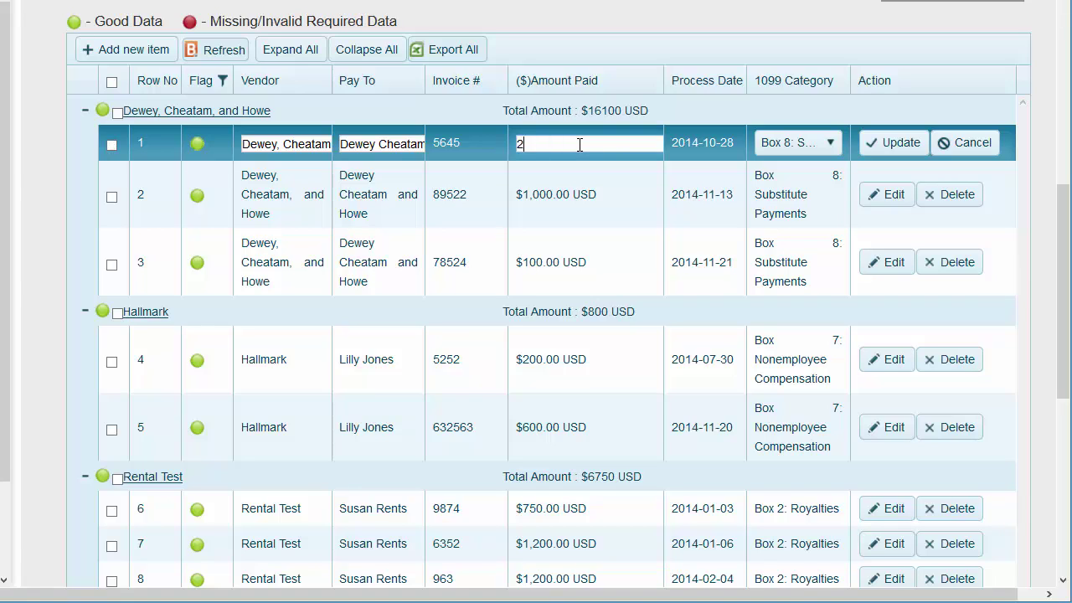
{"action": "type", "text": "000"}
{"action": "left_click", "coordinate": [831, 144]}
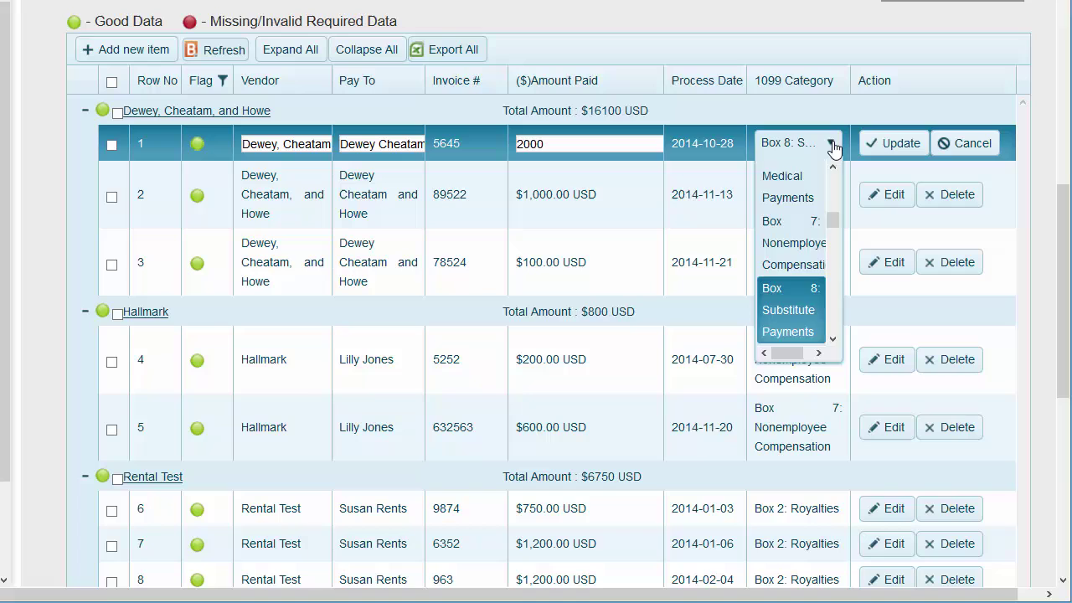
{"action": "left_click", "coordinate": [834, 145]}
{"action": "left_click", "coordinate": [894, 144]}
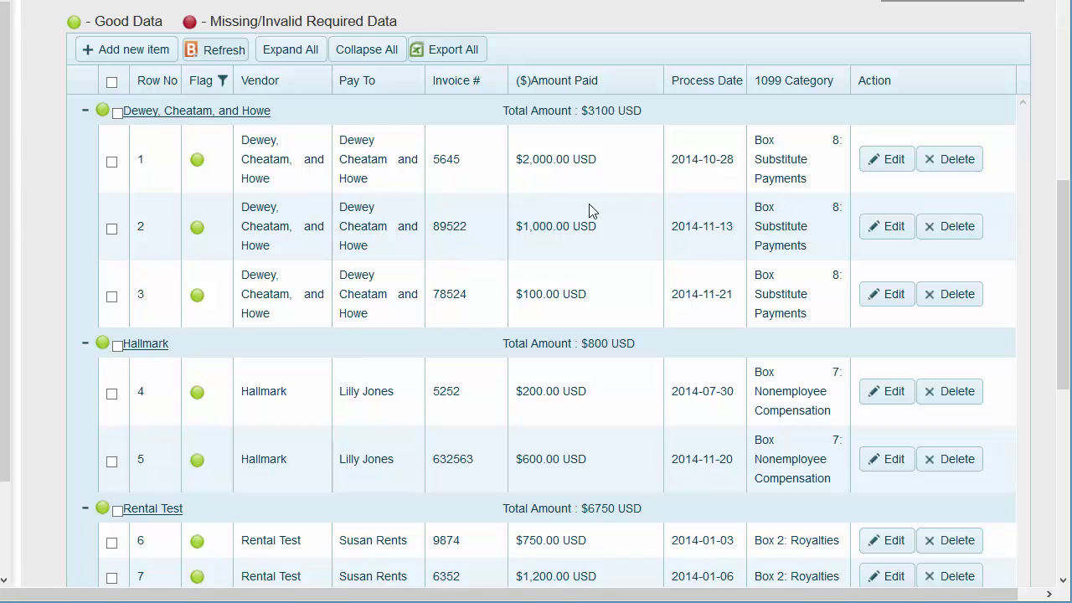
Apply Box 14: Gross Proceeds to Attorney to all Dewey, Cheatam, and Howe payments.
{"action": "left_click", "coordinate": [111, 161]}
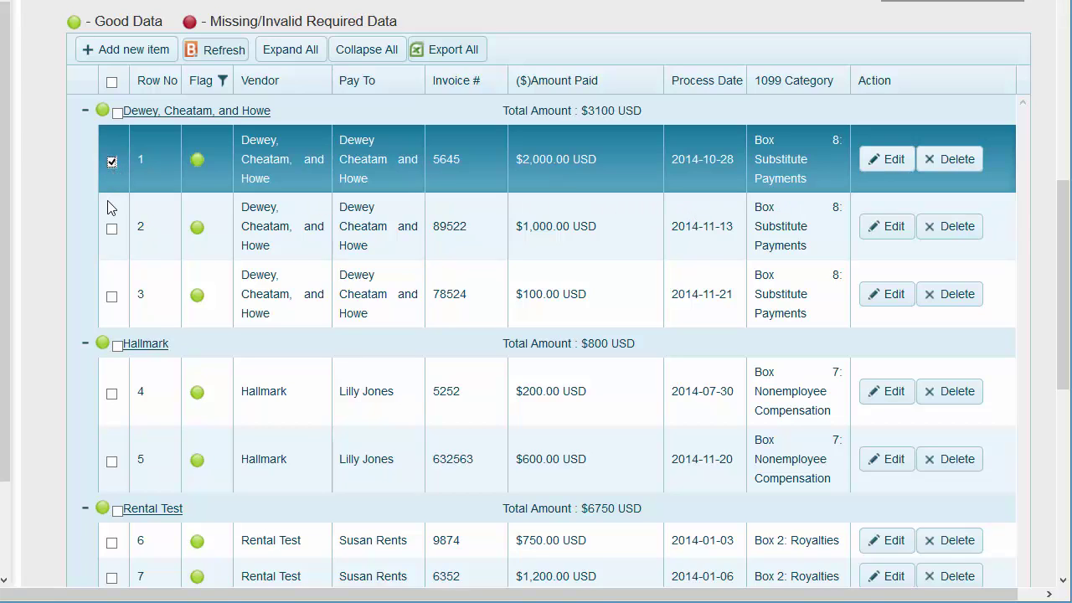
{"action": "left_click", "coordinate": [110, 230]}
{"action": "left_click", "coordinate": [117, 112]}
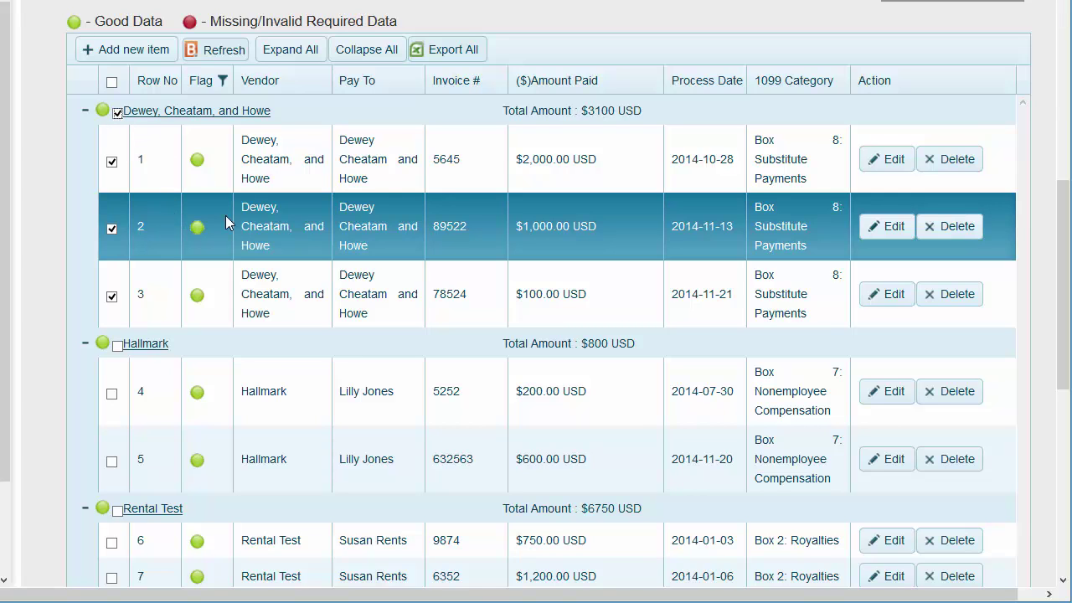
{"action": "scroll", "coordinate": [486, 168], "scroll_direction": "up", "scroll_amount": 3}
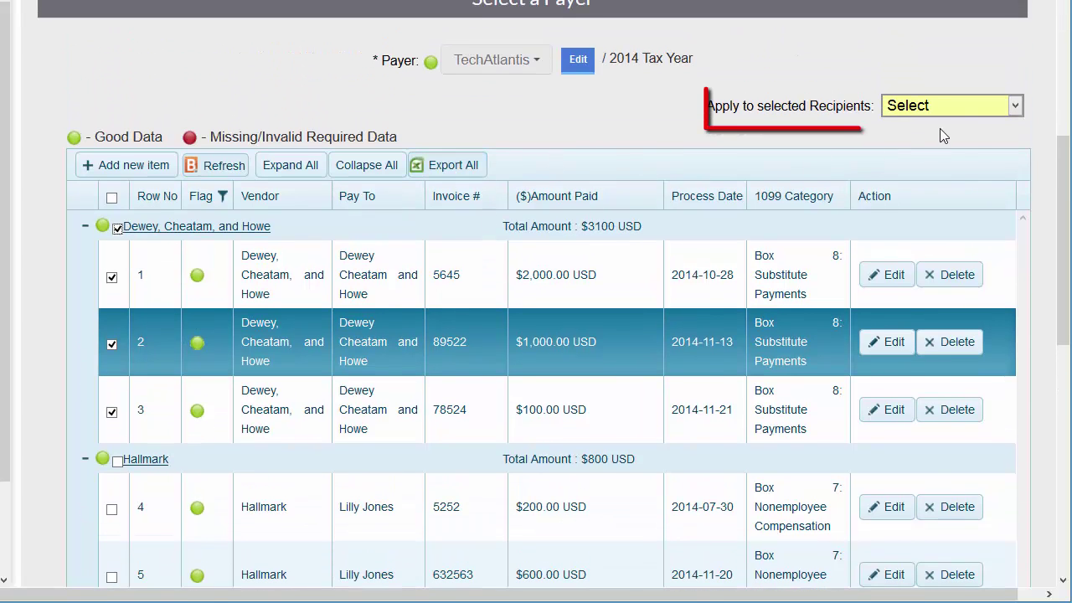
{"action": "left_click", "coordinate": [946, 106]}
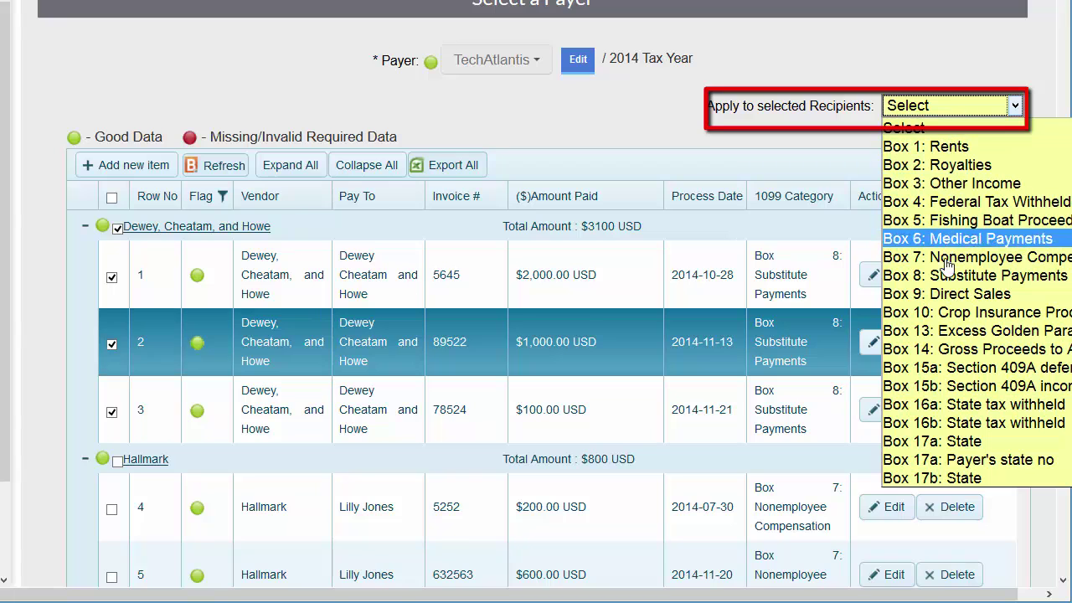
{"action": "left_click", "coordinate": [946, 349]}
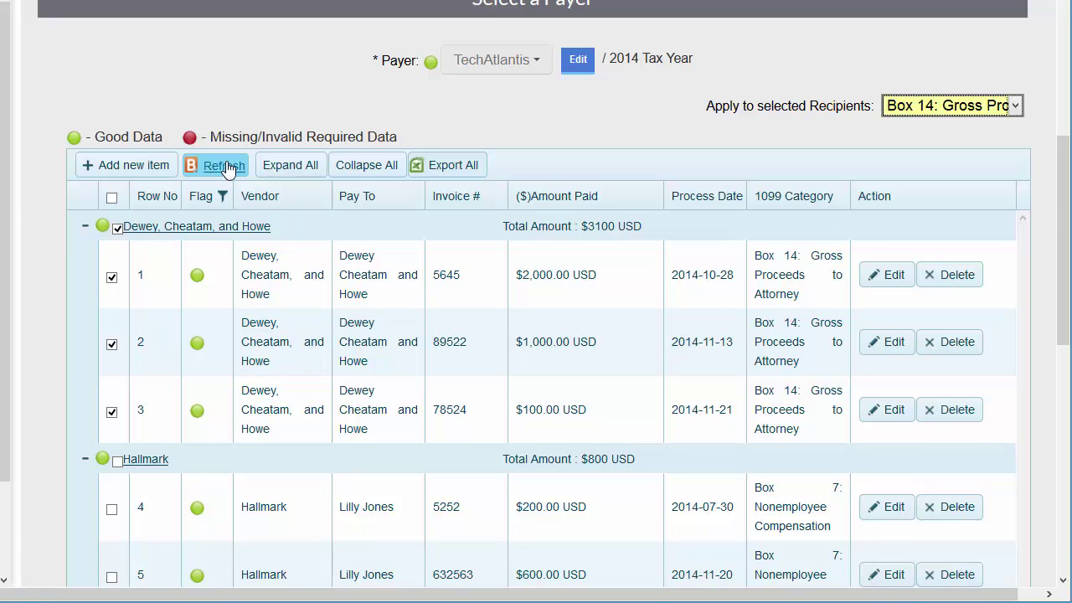
Collapse the rows into vendor groups, select every vendor, and proceed to preview.
{"action": "left_click", "coordinate": [364, 166]}
{"action": "left_click", "coordinate": [111, 198]}
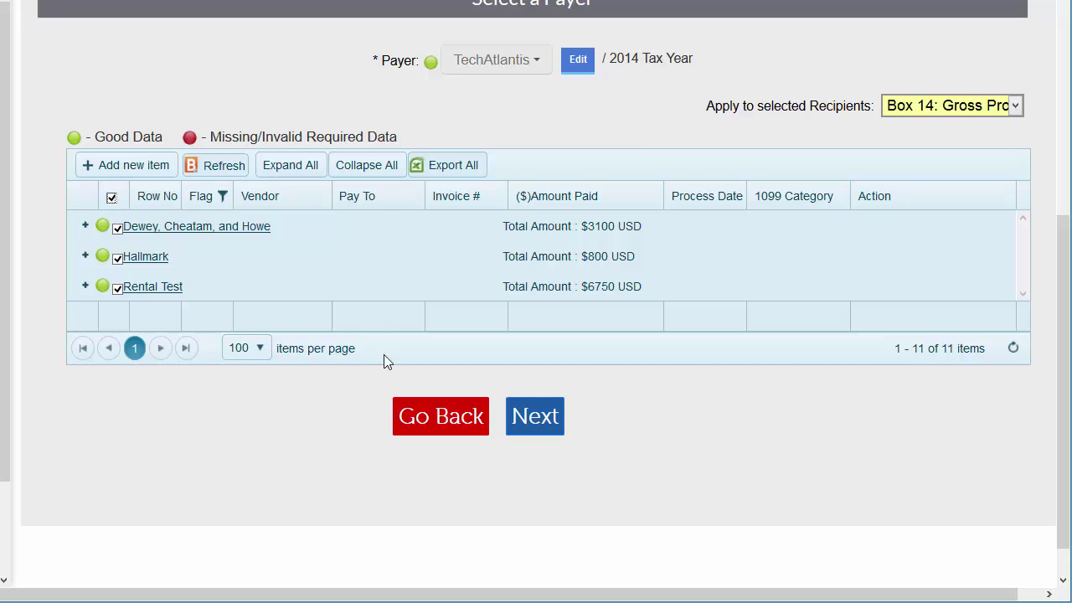
{"action": "left_click", "coordinate": [535, 419]}
Check the next recipient's $800.00 nonemployee compensation form, then finalize the 1099-MISC forms.
{"action": "scroll", "coordinate": [168, 266], "scroll_direction": "down", "scroll_amount": 3}
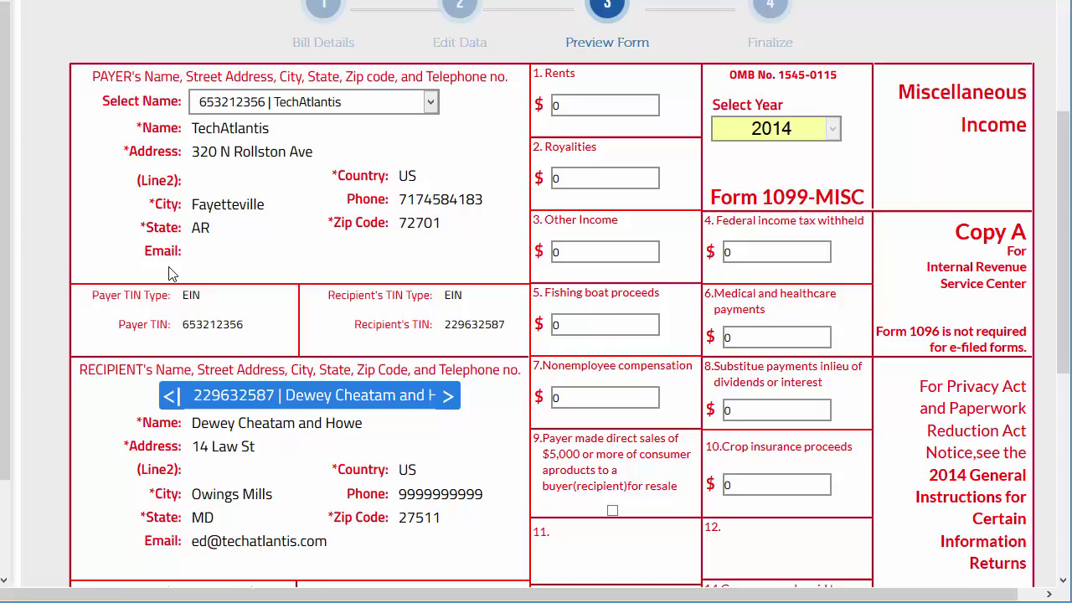
{"action": "left_click", "coordinate": [348, 387]}
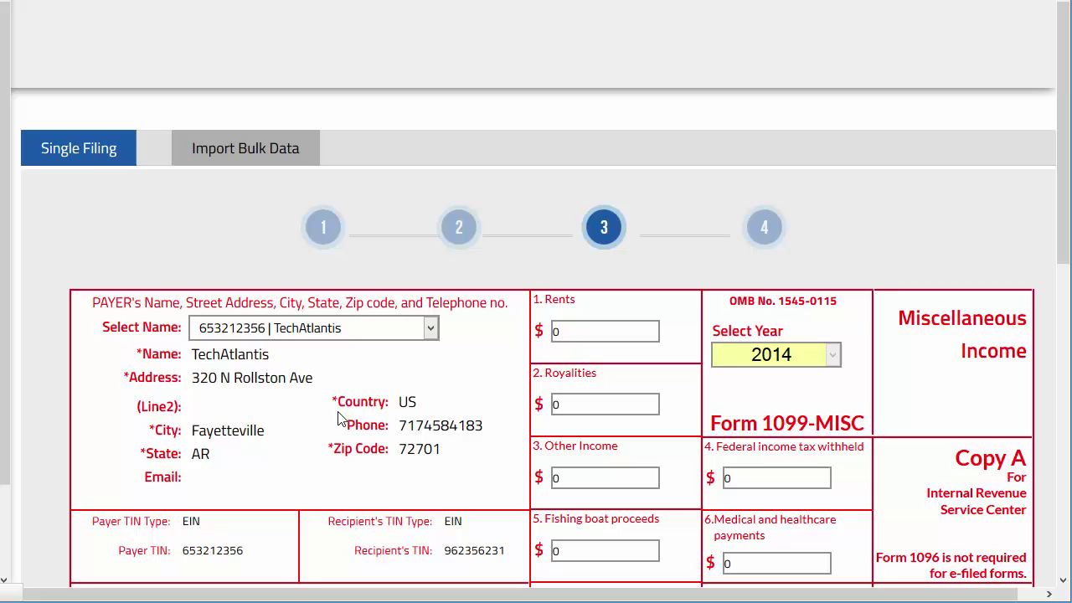
{"action": "scroll", "coordinate": [339, 419], "scroll_direction": "down", "scroll_amount": 5}
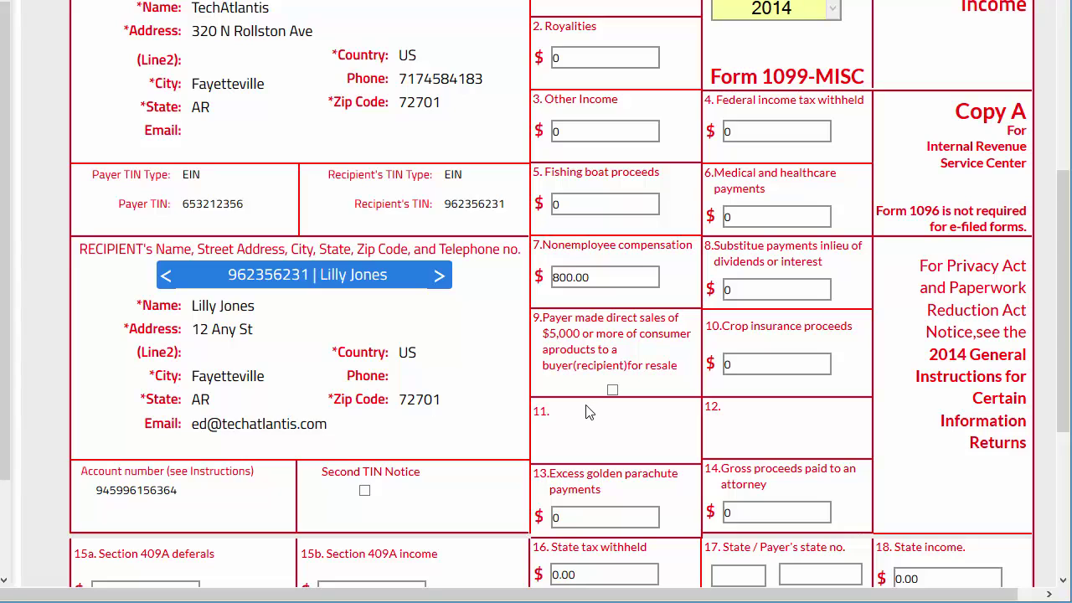
{"action": "scroll", "coordinate": [586, 411], "scroll_direction": "down", "scroll_amount": 3}
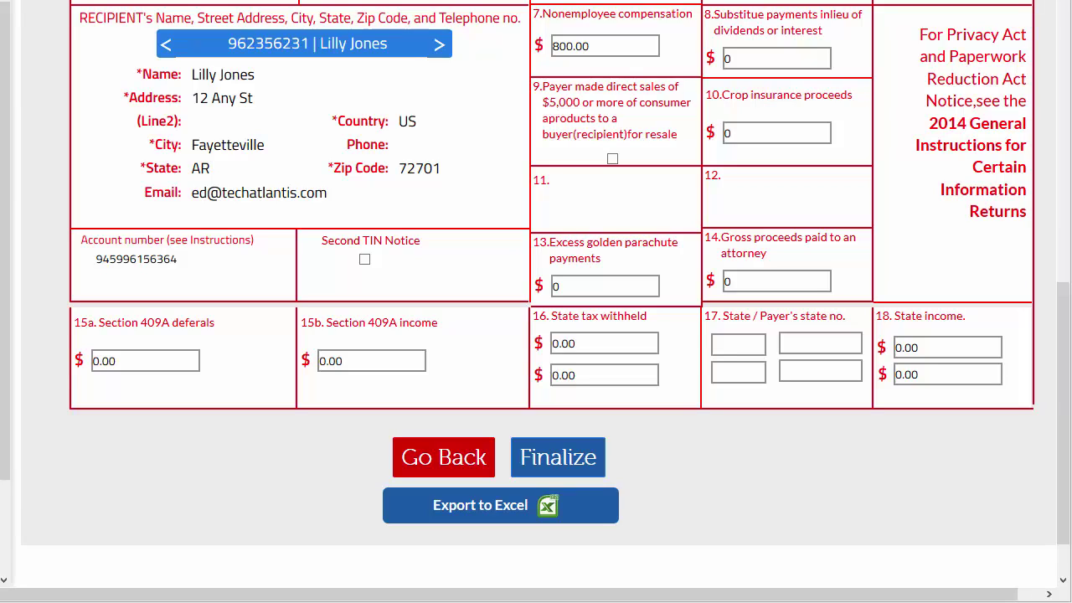
{"action": "left_click", "coordinate": [569, 463]}
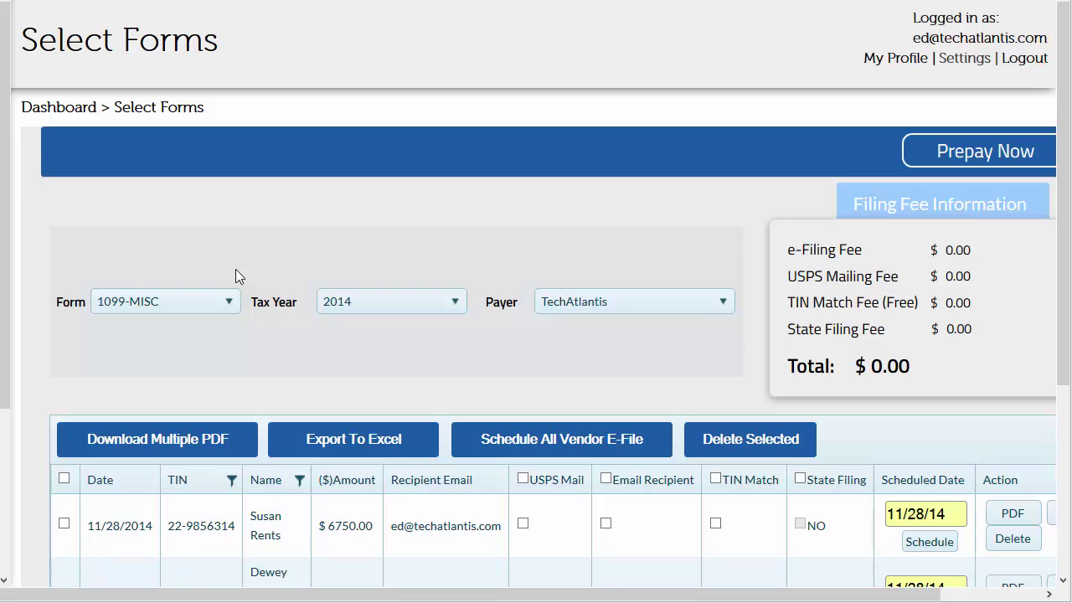
Change all three vendors' IRS/State e-file date from 11/28/14 to 03/31/15.
{"action": "scroll", "coordinate": [235, 269], "scroll_direction": "down", "scroll_amount": 3}
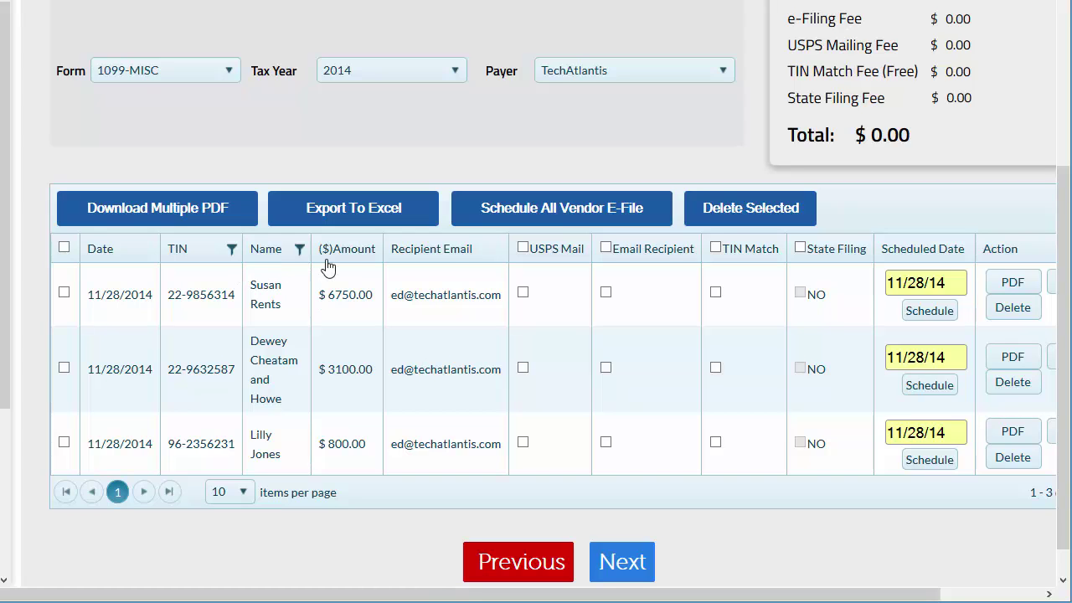
{"action": "left_click", "coordinate": [566, 220]}
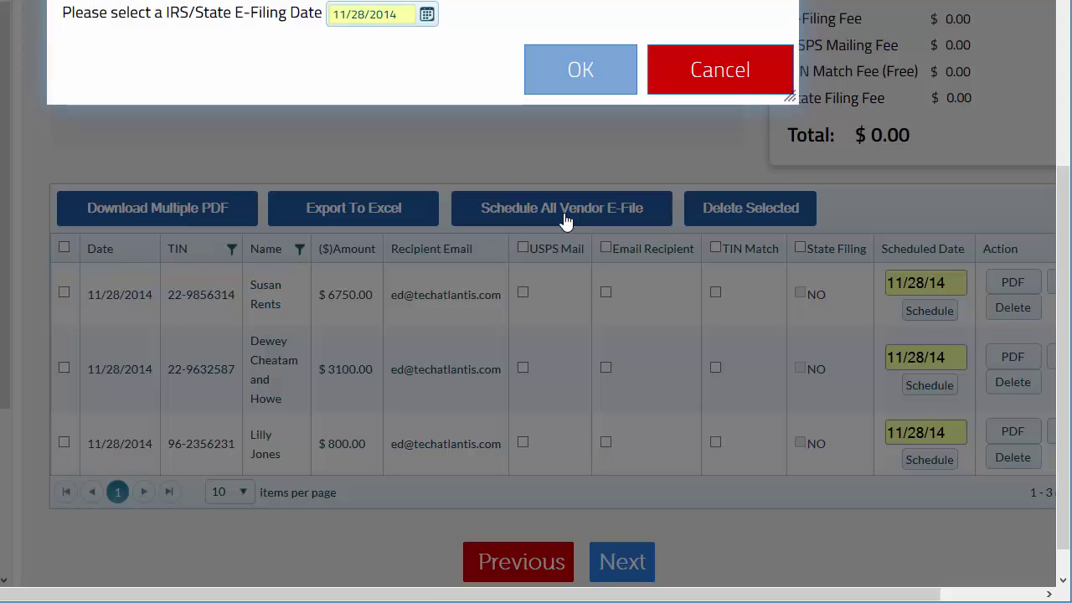
{"action": "scroll", "coordinate": [562, 213], "scroll_direction": "up", "scroll_amount": 2}
{"action": "left_click", "coordinate": [426, 137]}
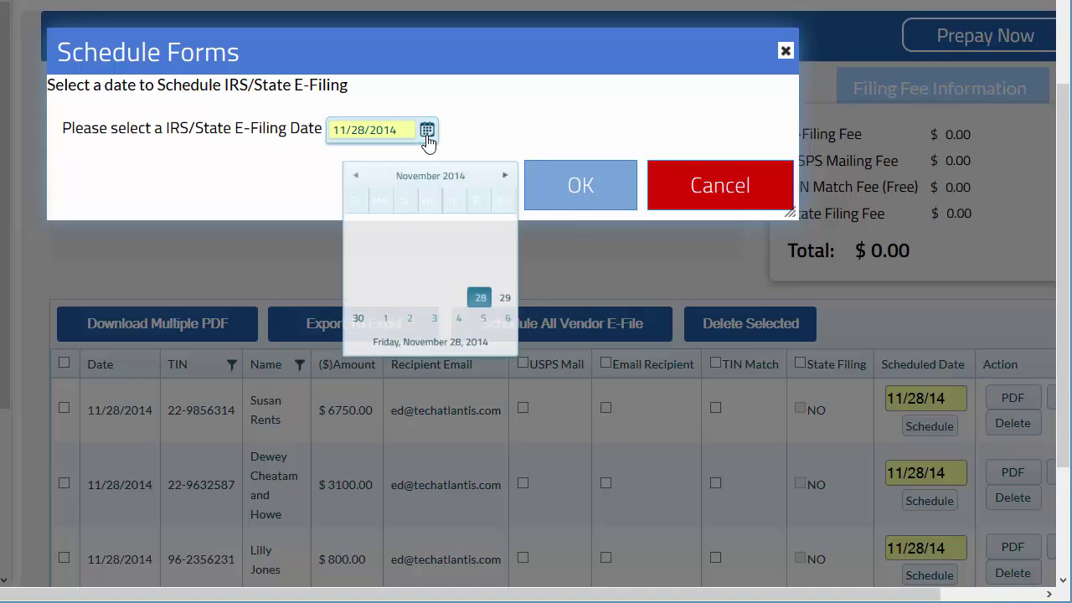
{"action": "left_click", "coordinate": [520, 160]}
{"action": "left_click", "coordinate": [519, 162]}
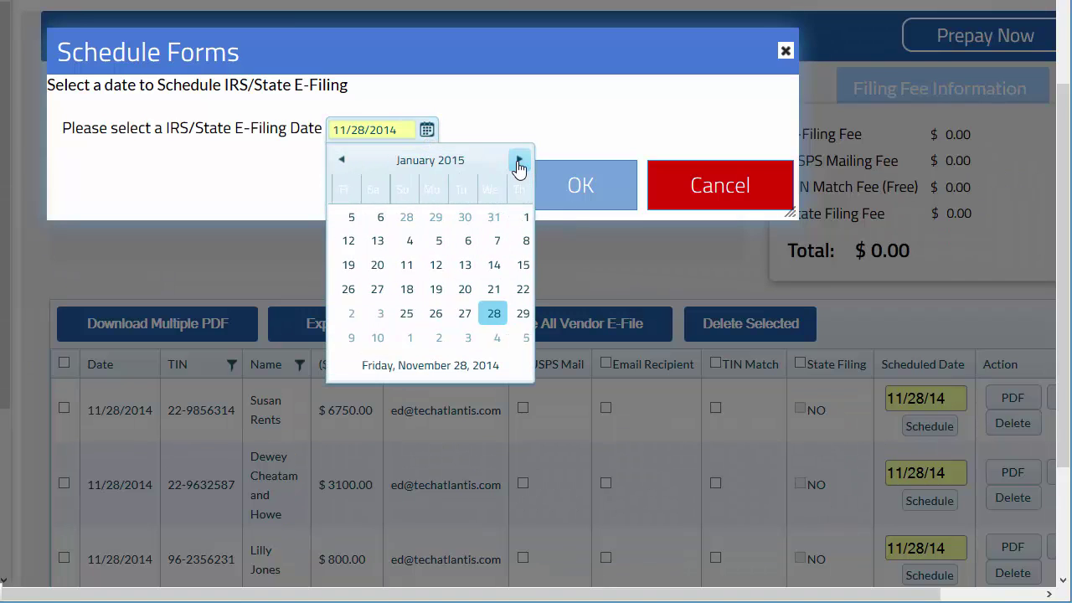
{"action": "left_click", "coordinate": [519, 161]}
{"action": "left_click", "coordinate": [519, 161]}
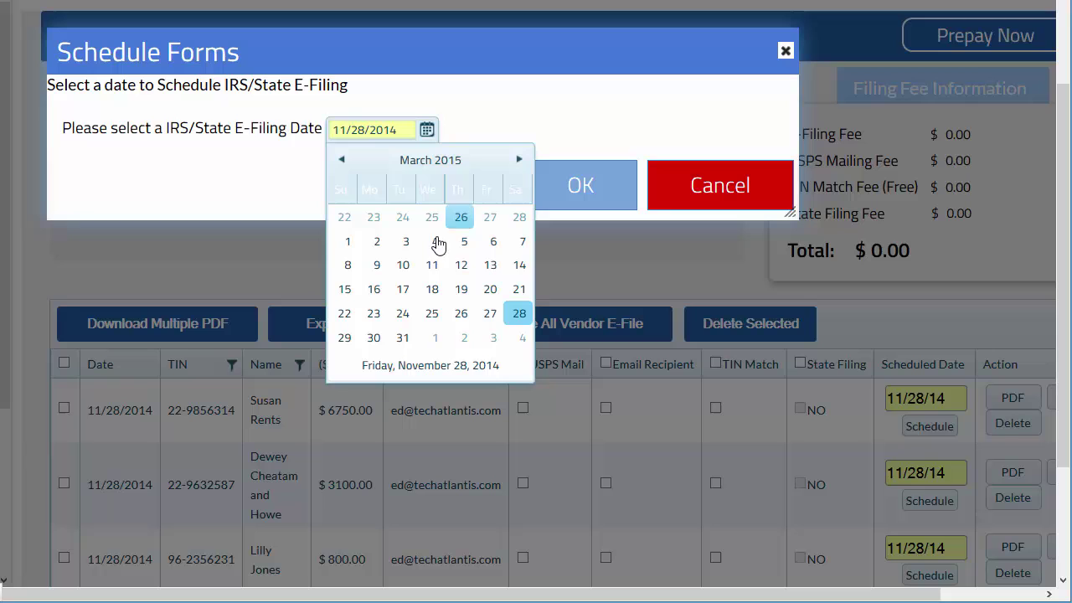
{"action": "left_click", "coordinate": [403, 337]}
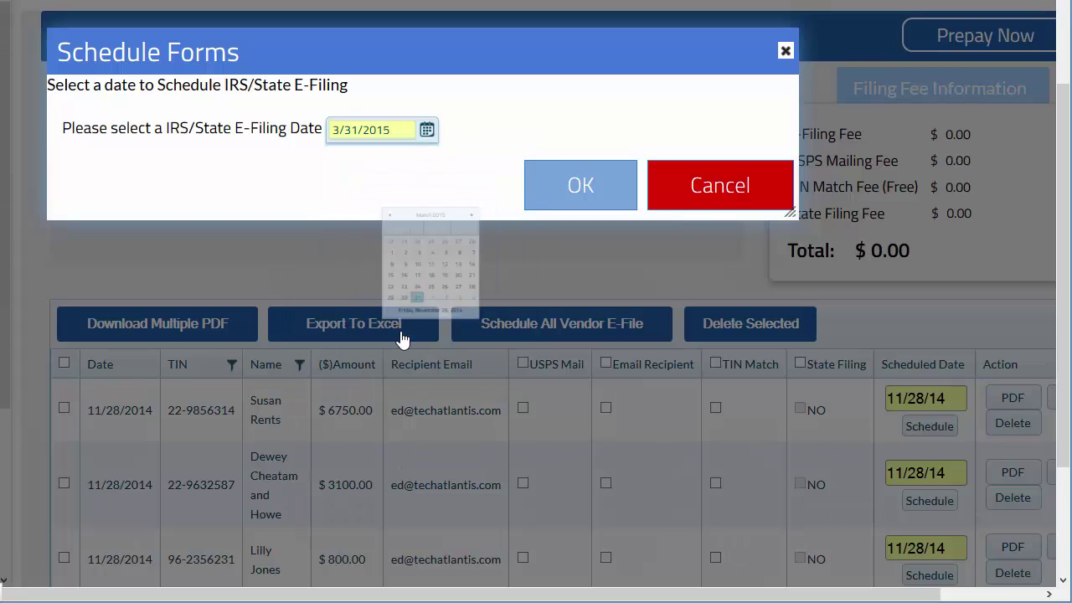
{"action": "left_click", "coordinate": [581, 187]}
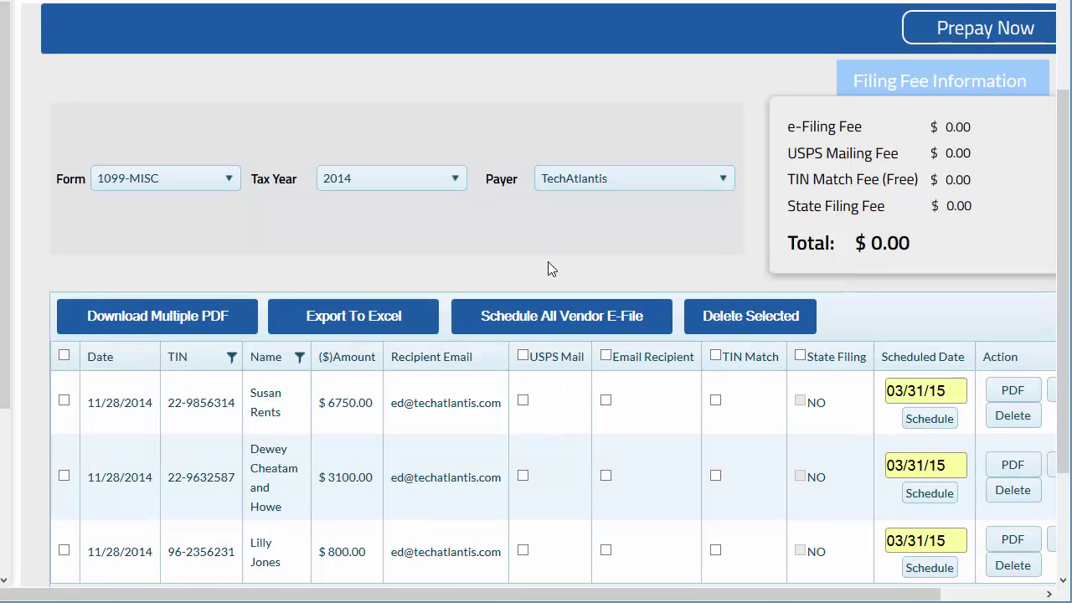
{"action": "scroll", "coordinate": [548, 261], "scroll_direction": "down", "scroll_amount": 2}
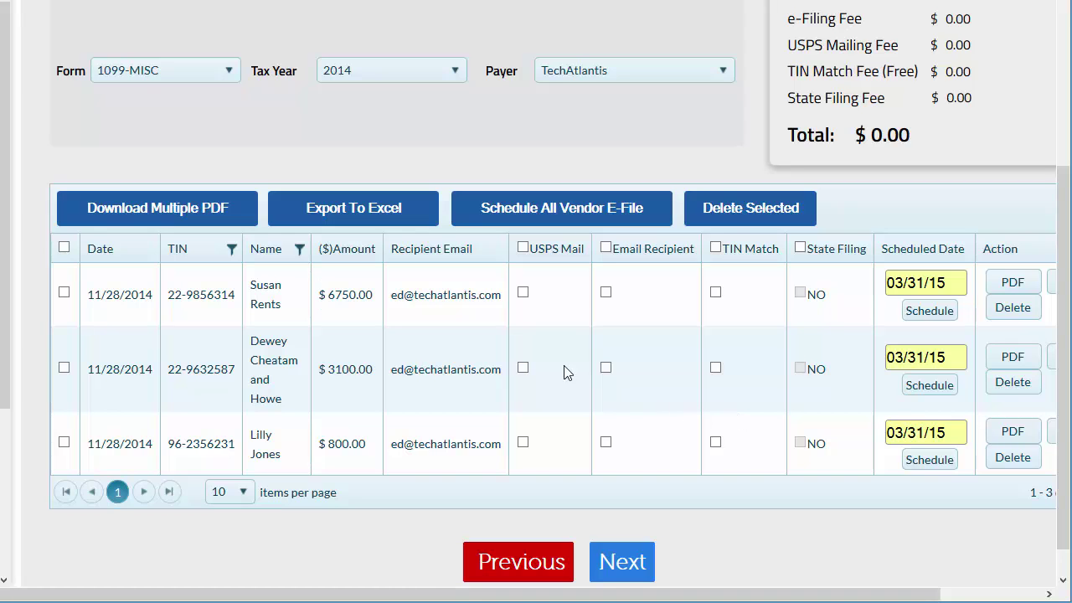
{"action": "left_click", "coordinate": [524, 248]}
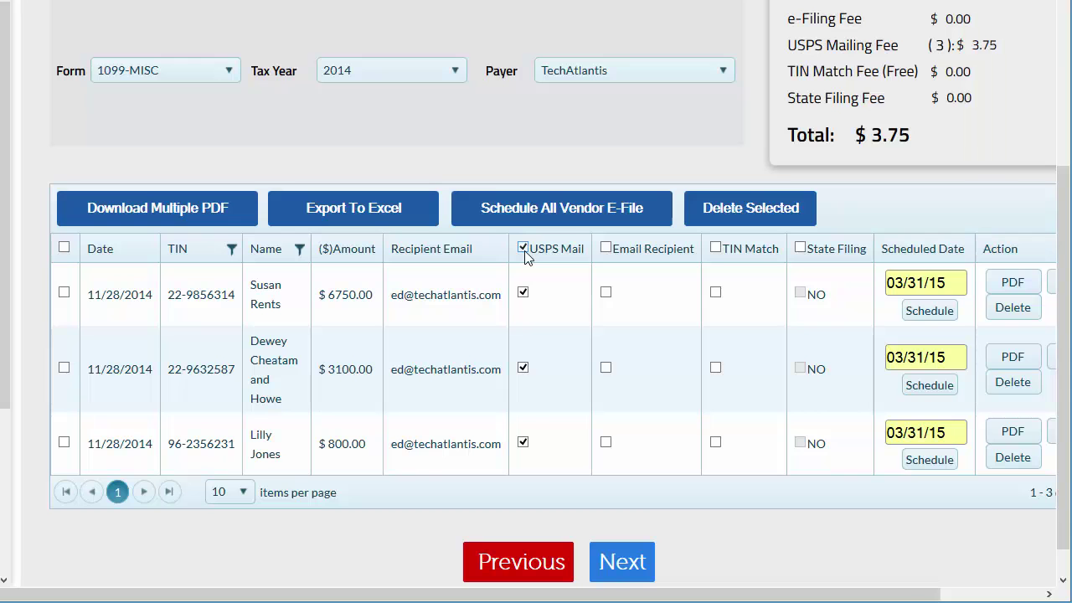
{"action": "left_click", "coordinate": [606, 248]}
{"action": "left_click", "coordinate": [607, 247]}
{"action": "left_click", "coordinate": [523, 248]}
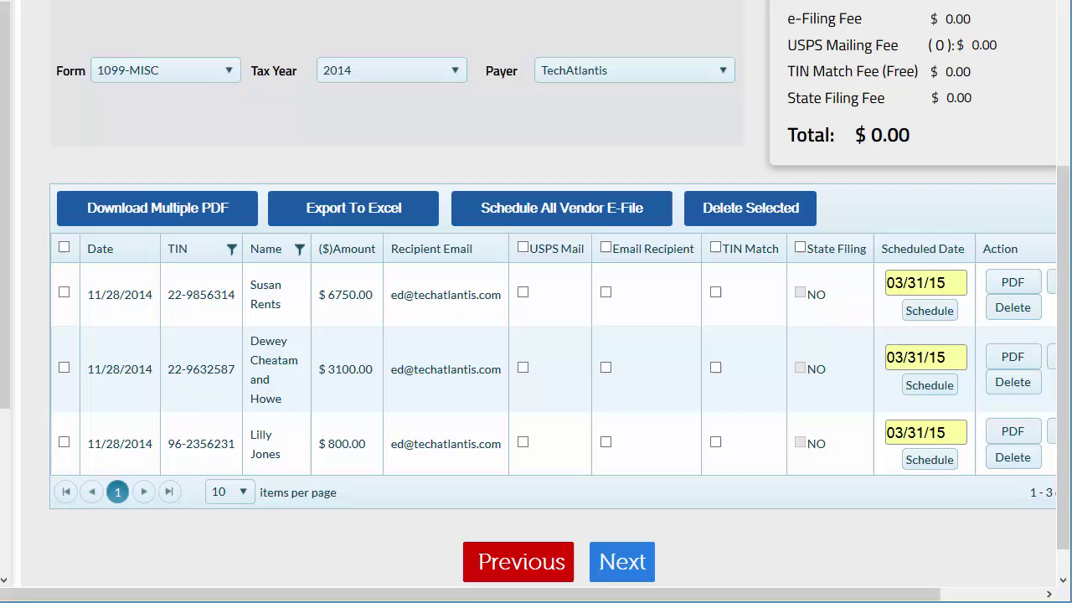
Select all three forms for $6.70 e-filing and continue without sending recipient copies.
{"action": "scroll", "coordinate": [829, 352], "scroll_direction": "right", "scroll_amount": 2}
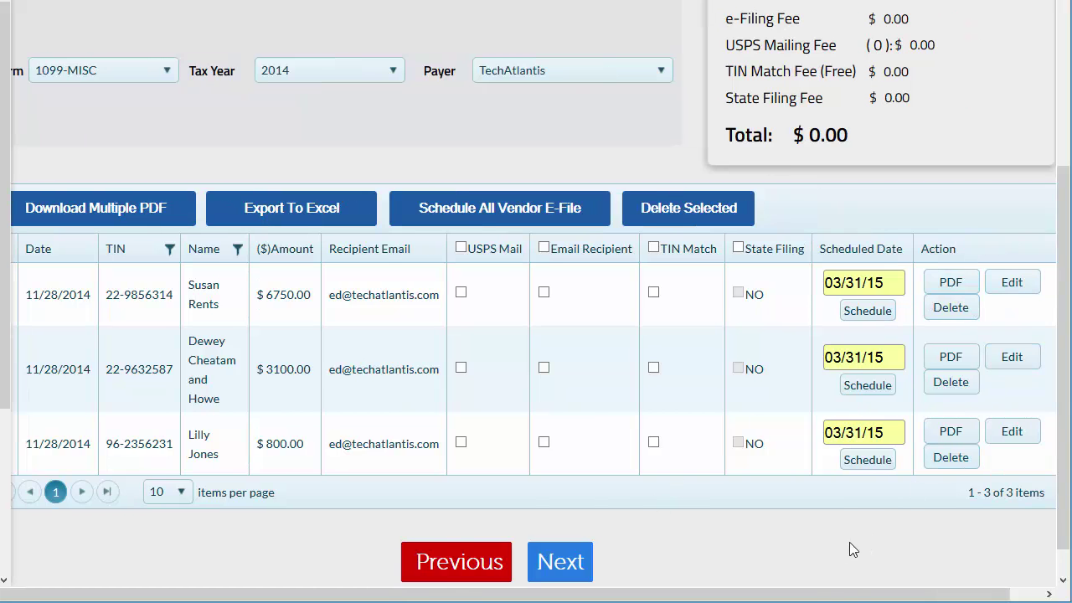
{"action": "left_click_drag", "start_coordinate": [814, 593], "coordinate": [762, 593]}
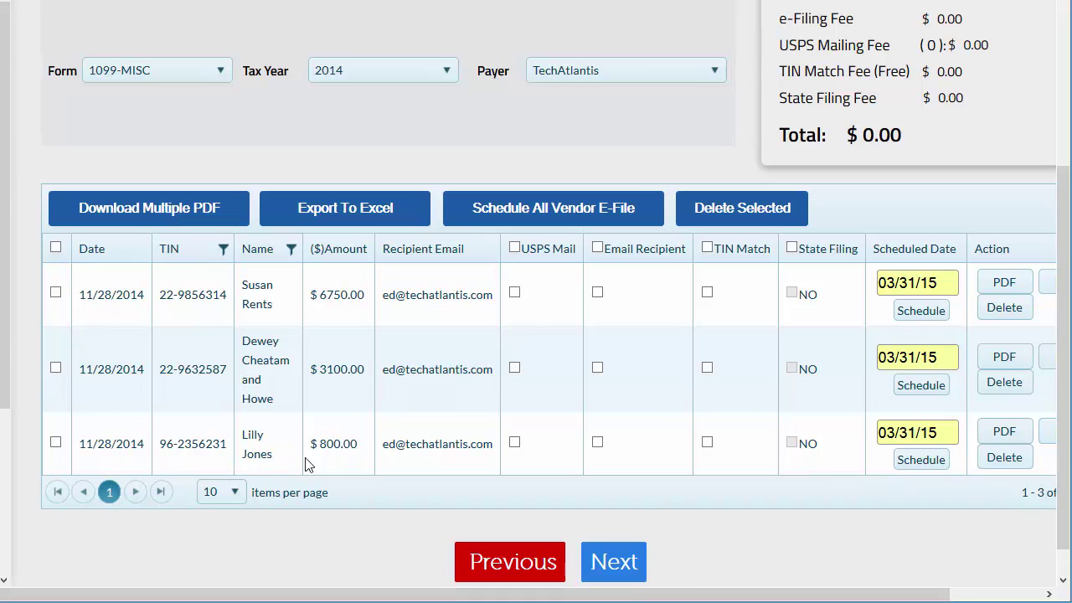
{"action": "left_click", "coordinate": [55, 247]}
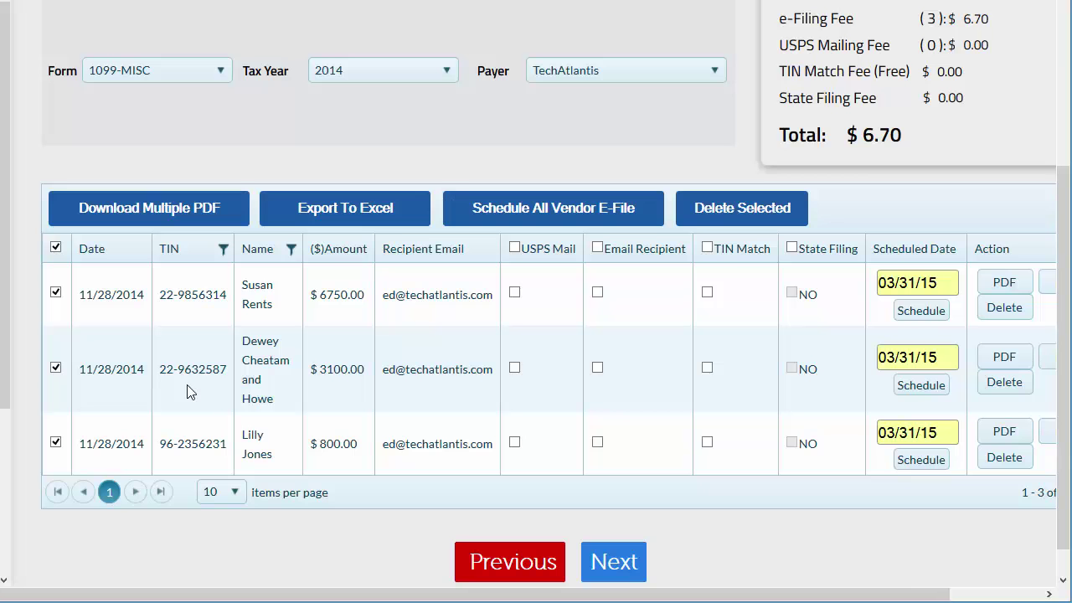
{"action": "left_click", "coordinate": [610, 563]}
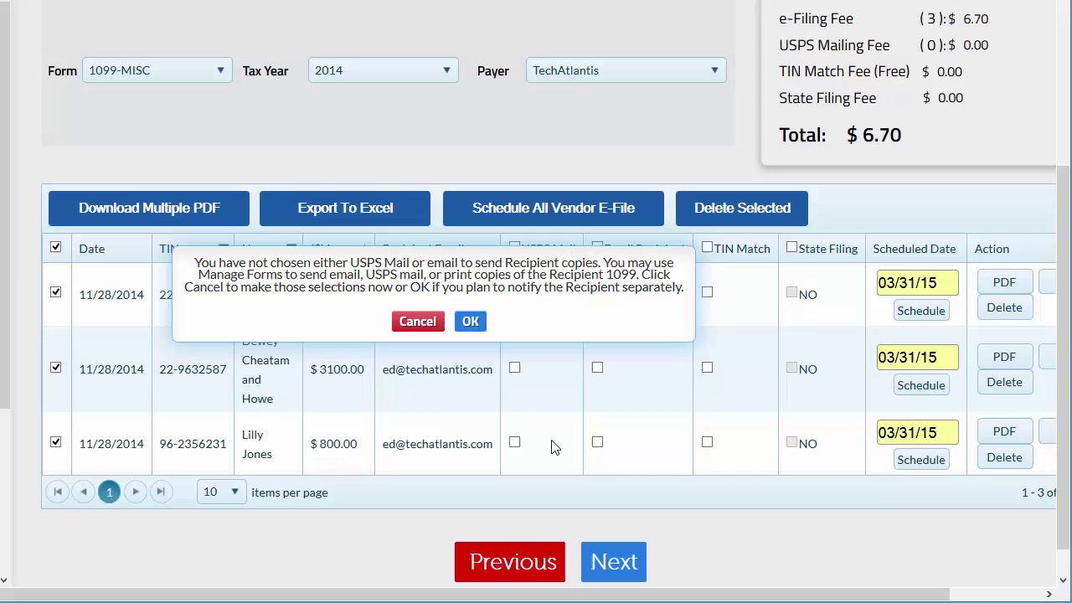
{"action": "left_click", "coordinate": [470, 322]}
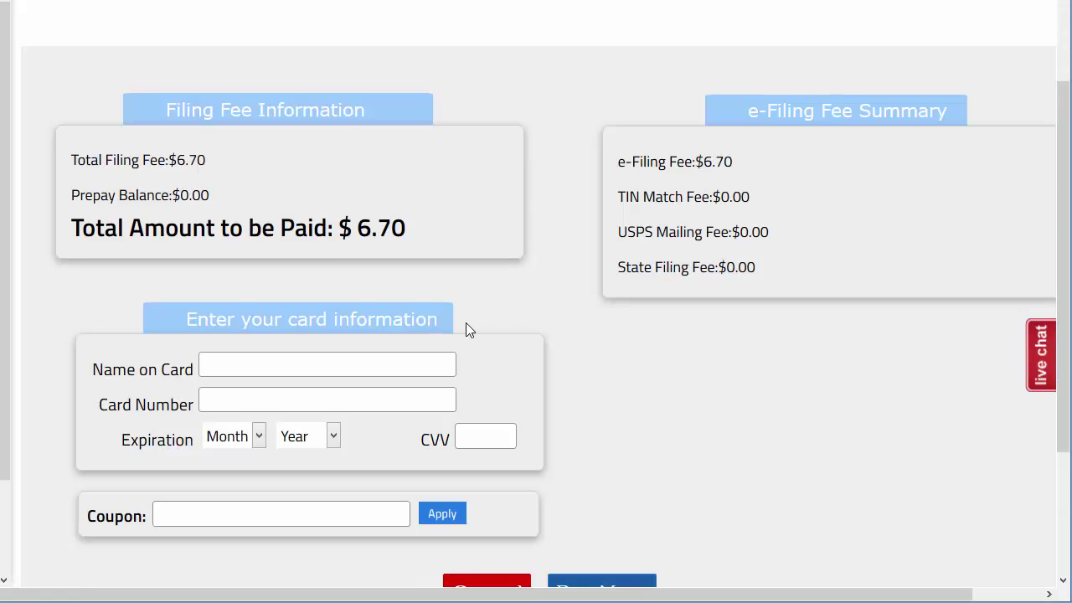
Scroll down the payment page to the $6.70 total and Pay Now section.
{"action": "scroll", "coordinate": [467, 323], "scroll_direction": "down", "scroll_amount": 2}
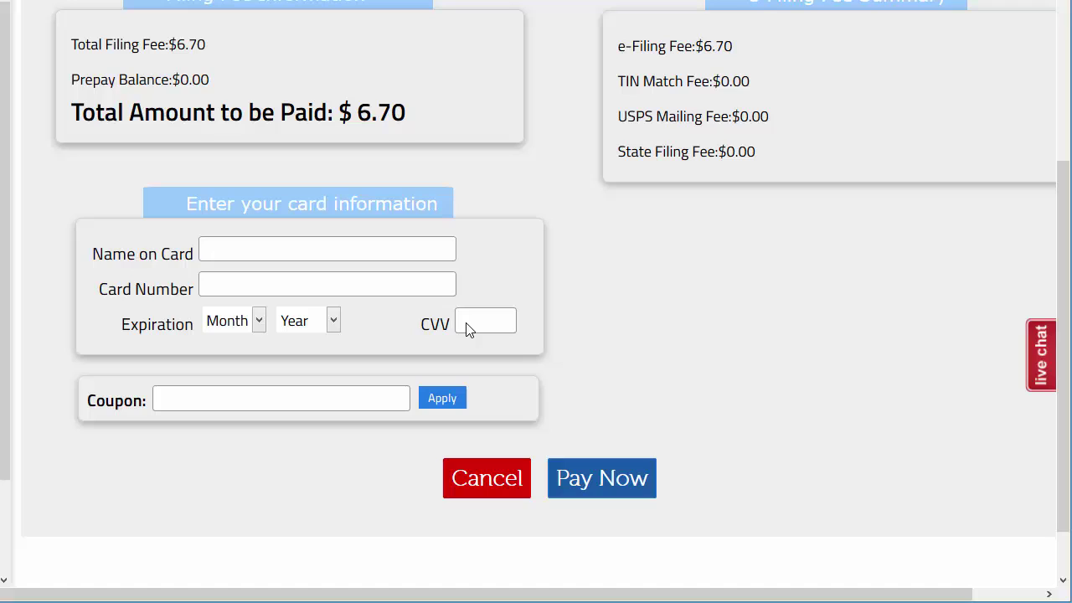